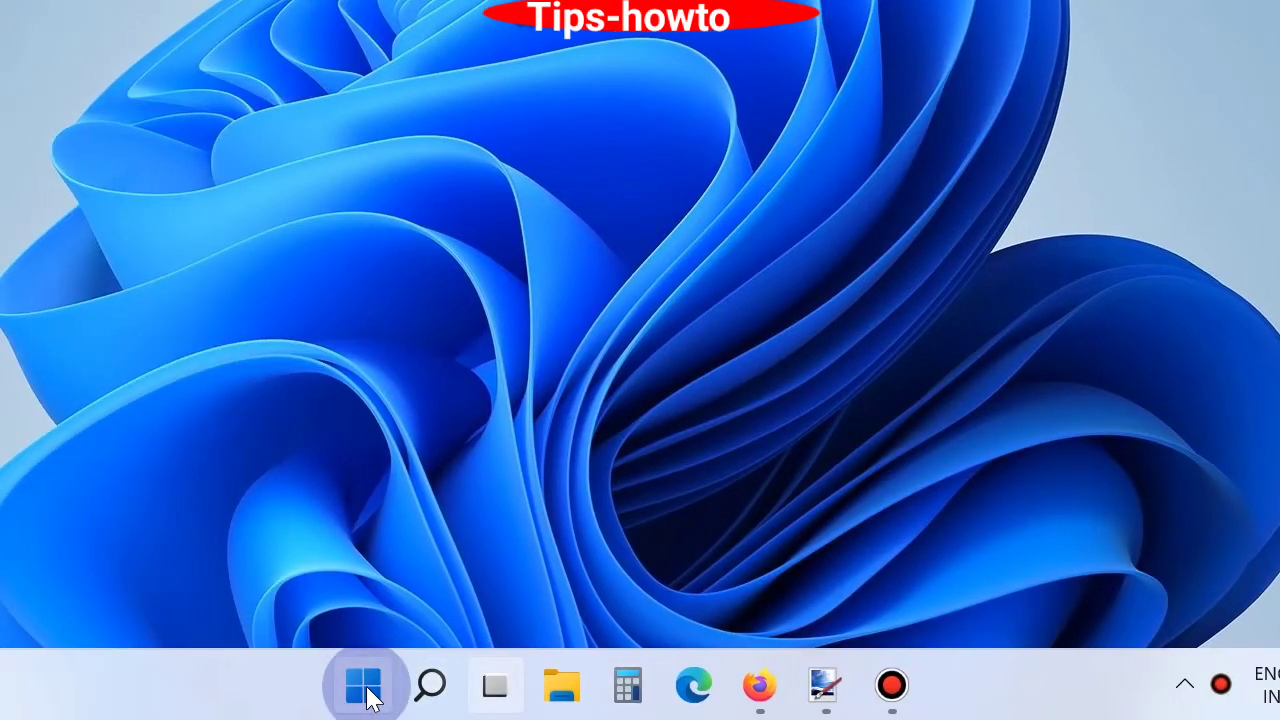
Open the driver update options for the AMD Radeon(TM) Vega 8 Graphics adapter in Device Manager.
right_click(366, 697)
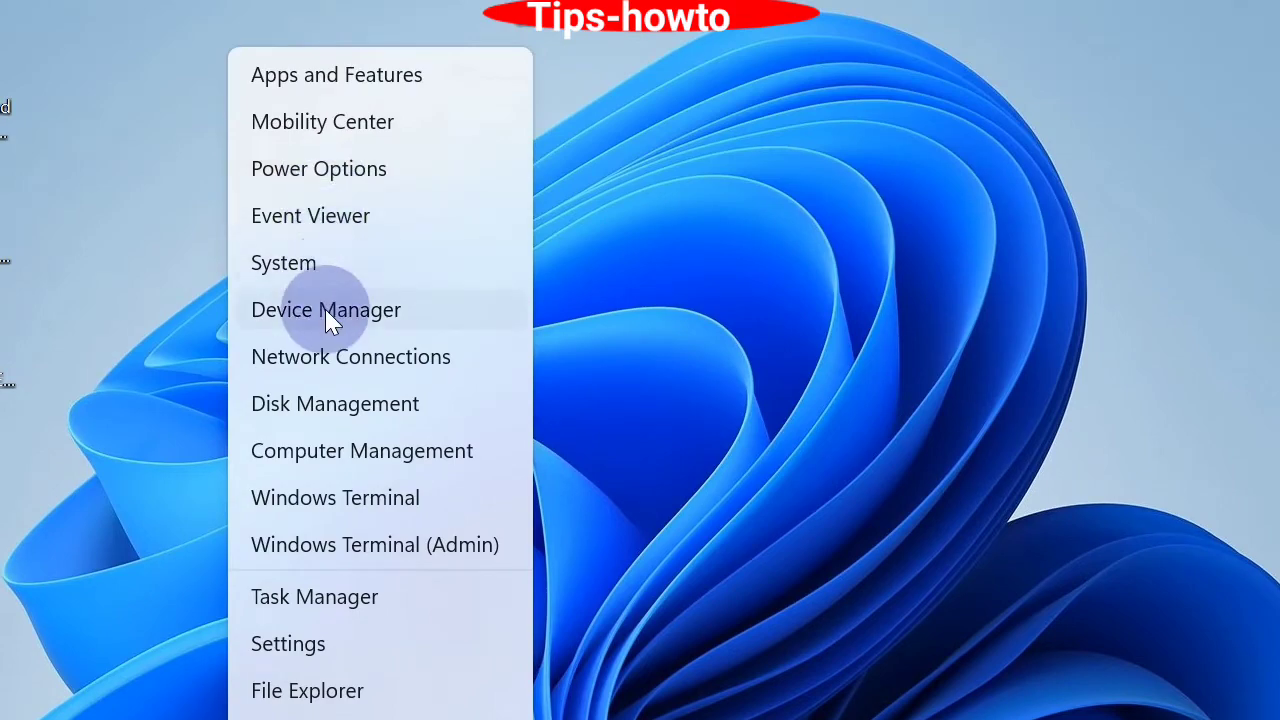
left_click(325, 309)
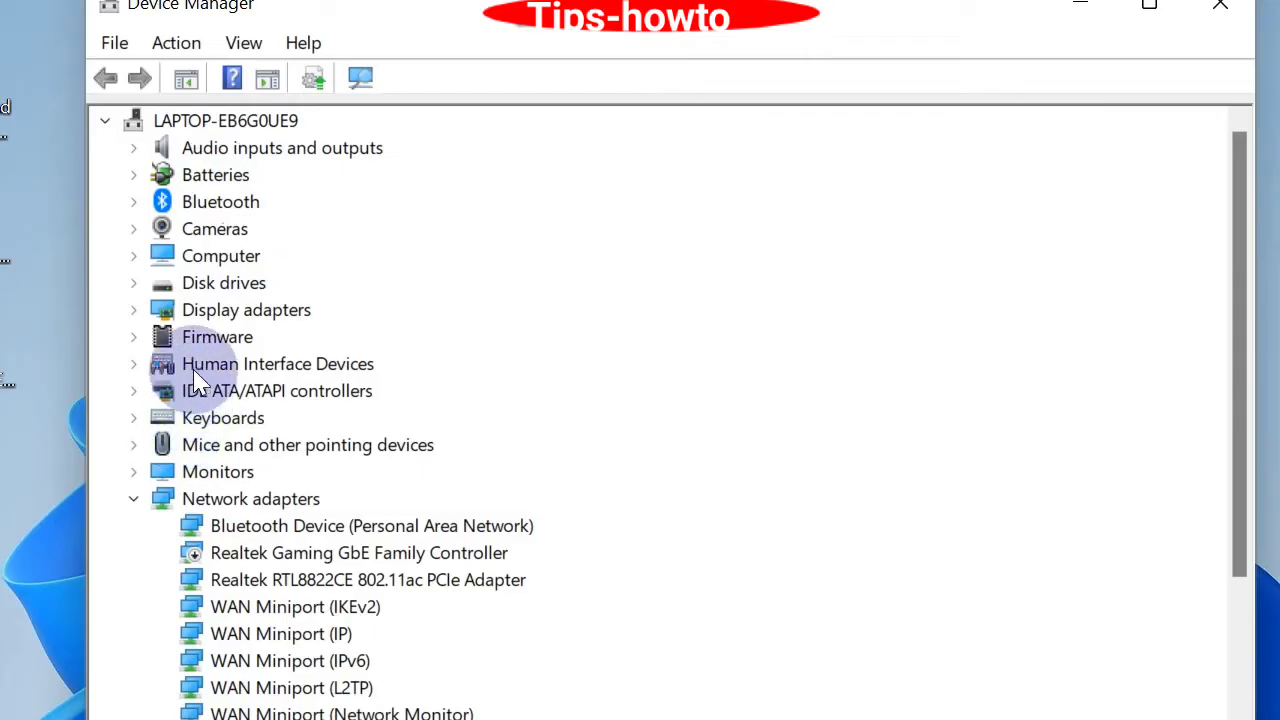
left_click(139, 310)
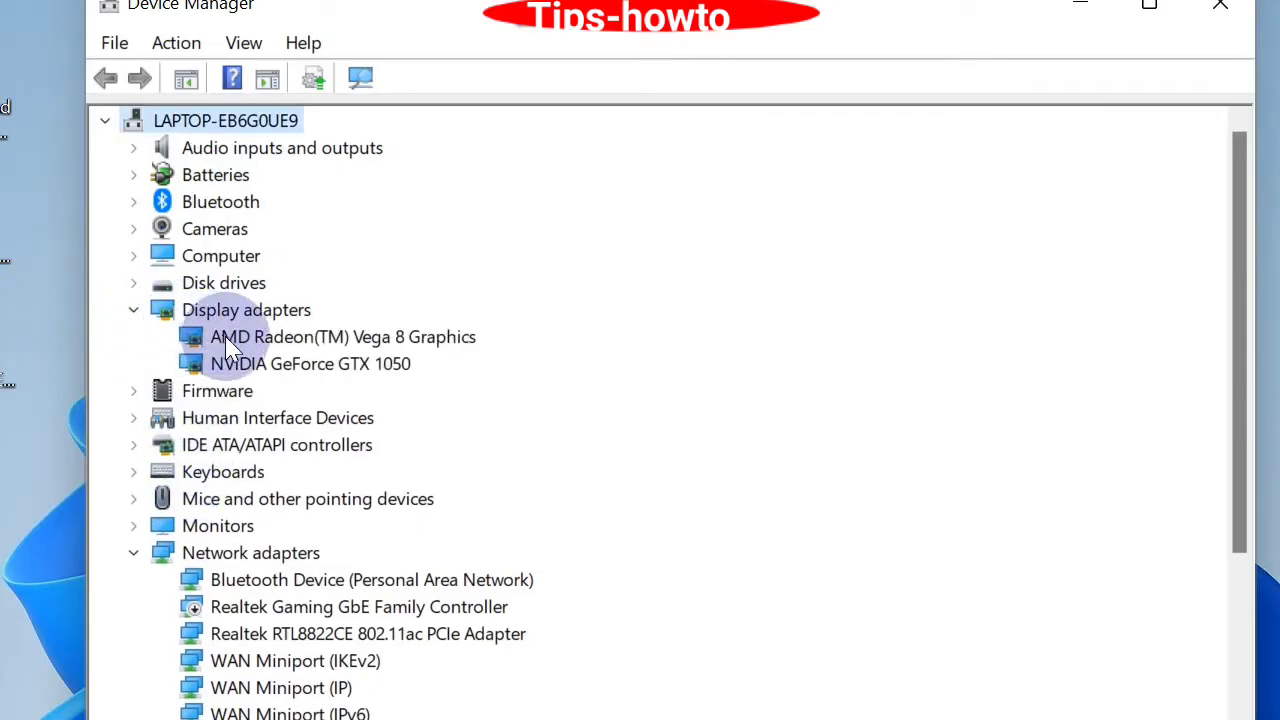
right_click(304, 337)
left_click(408, 362)
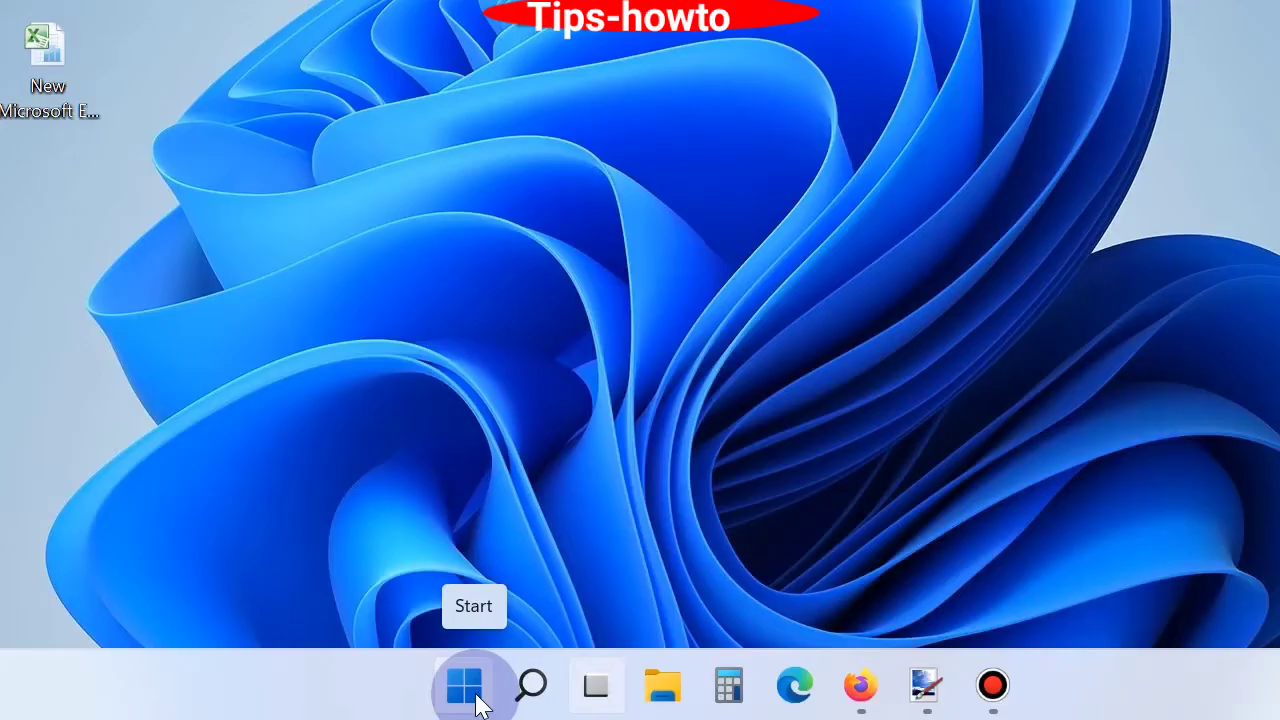
Reopen Device Manager and choose Uninstall device for the AMD Radeon(TM) Vega 8 Graphics adapter.
right_click(476, 700)
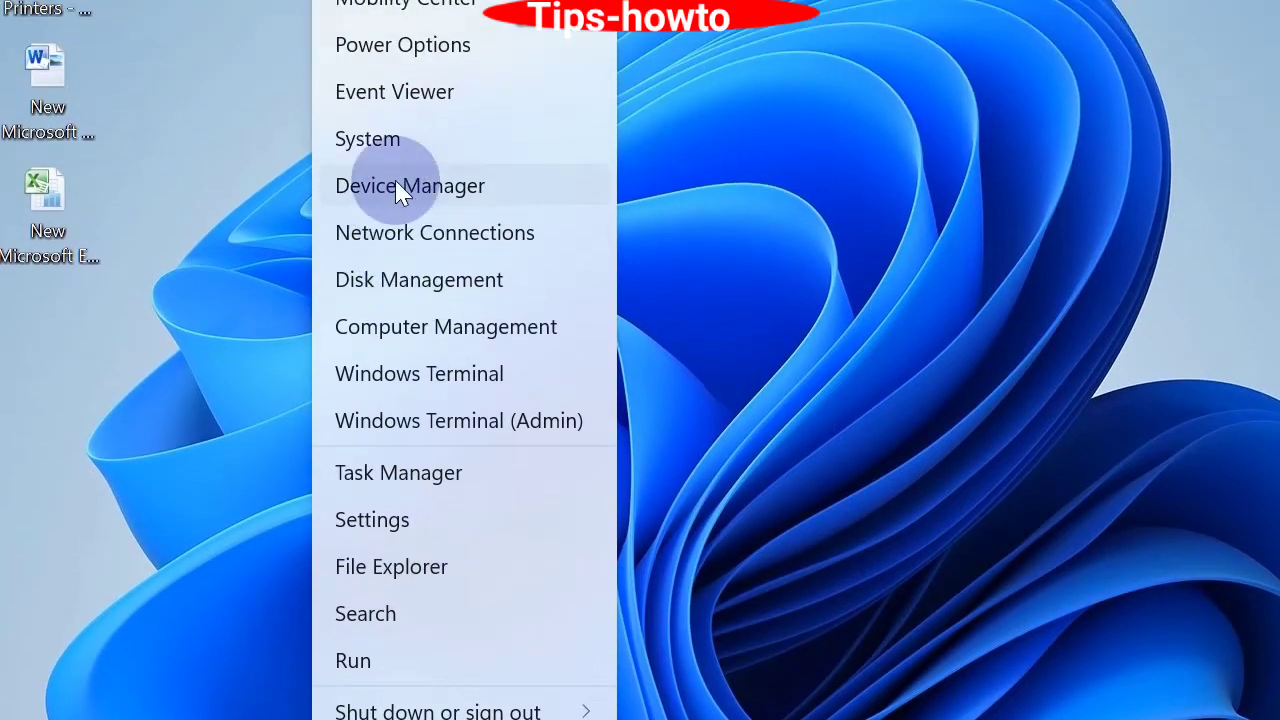
left_click(398, 190)
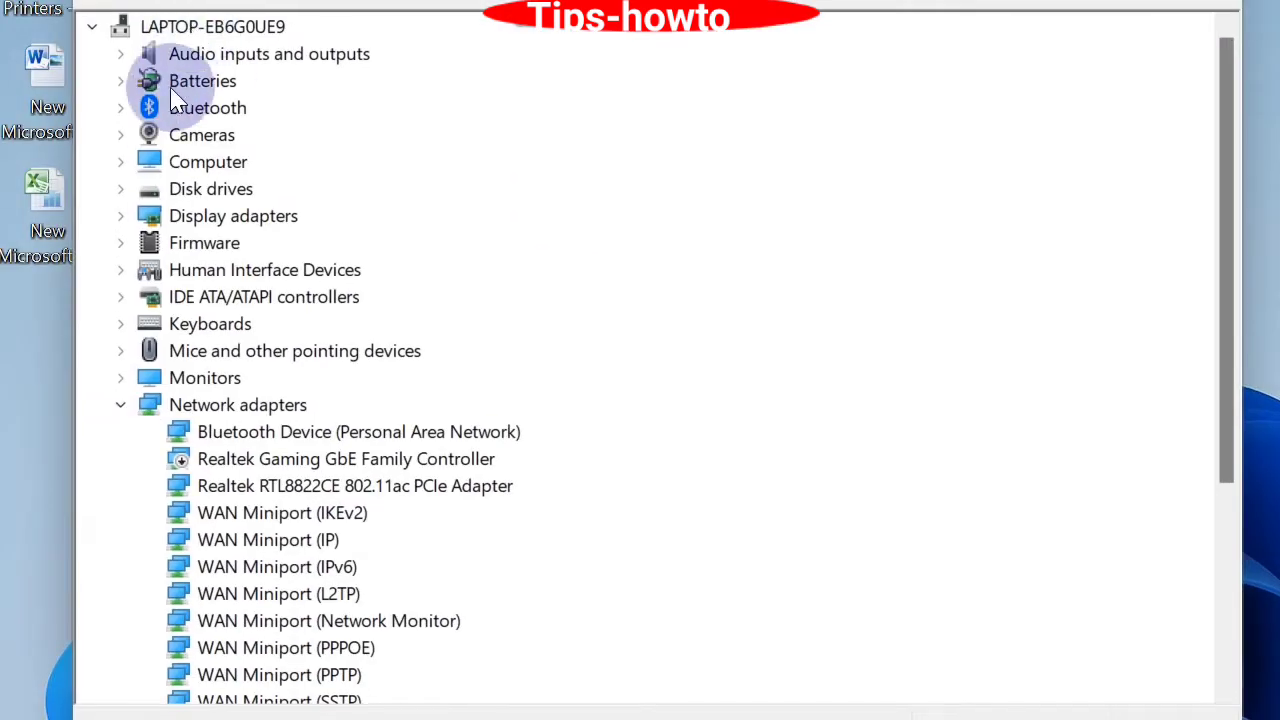
left_click(122, 216)
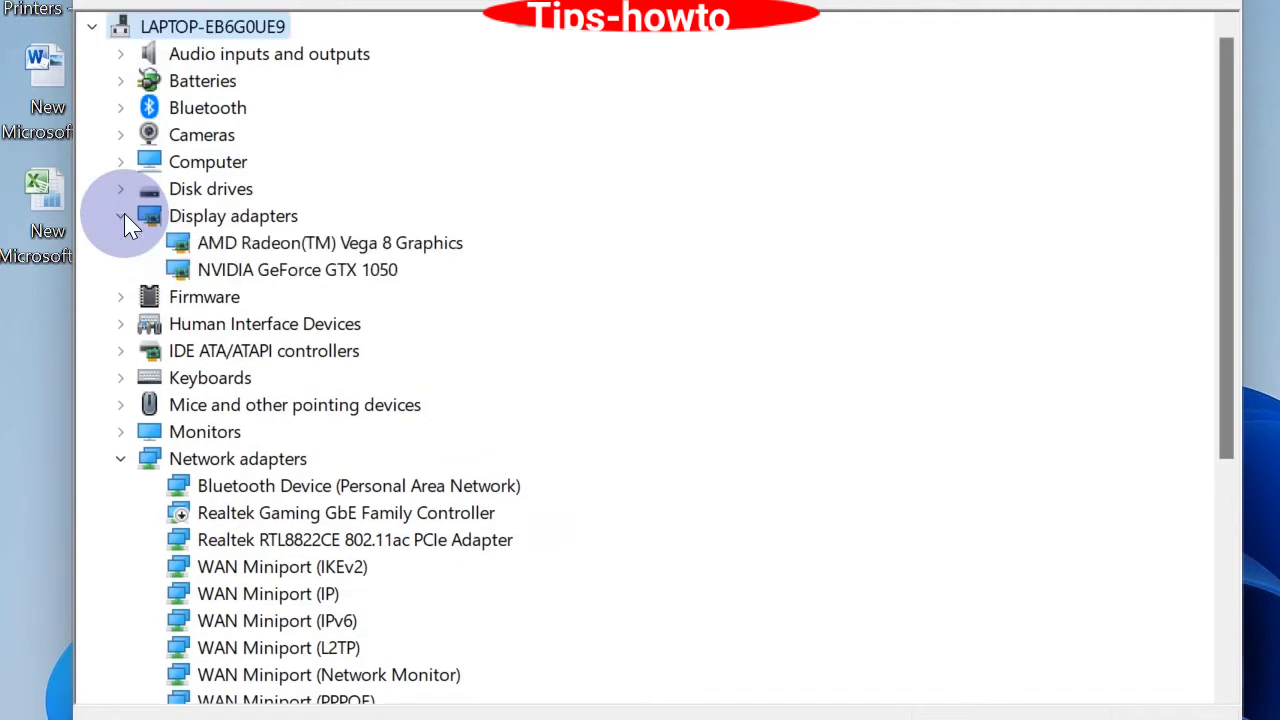
right_click(304, 241)
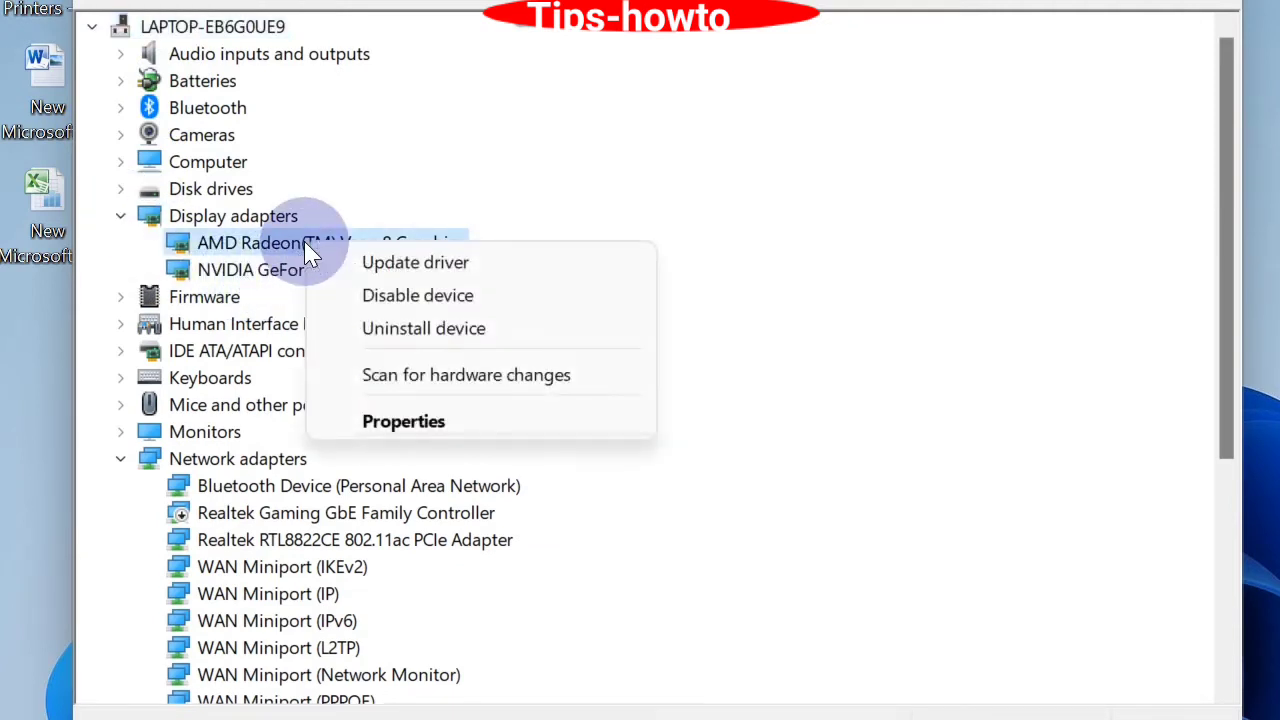
left_click(415, 338)
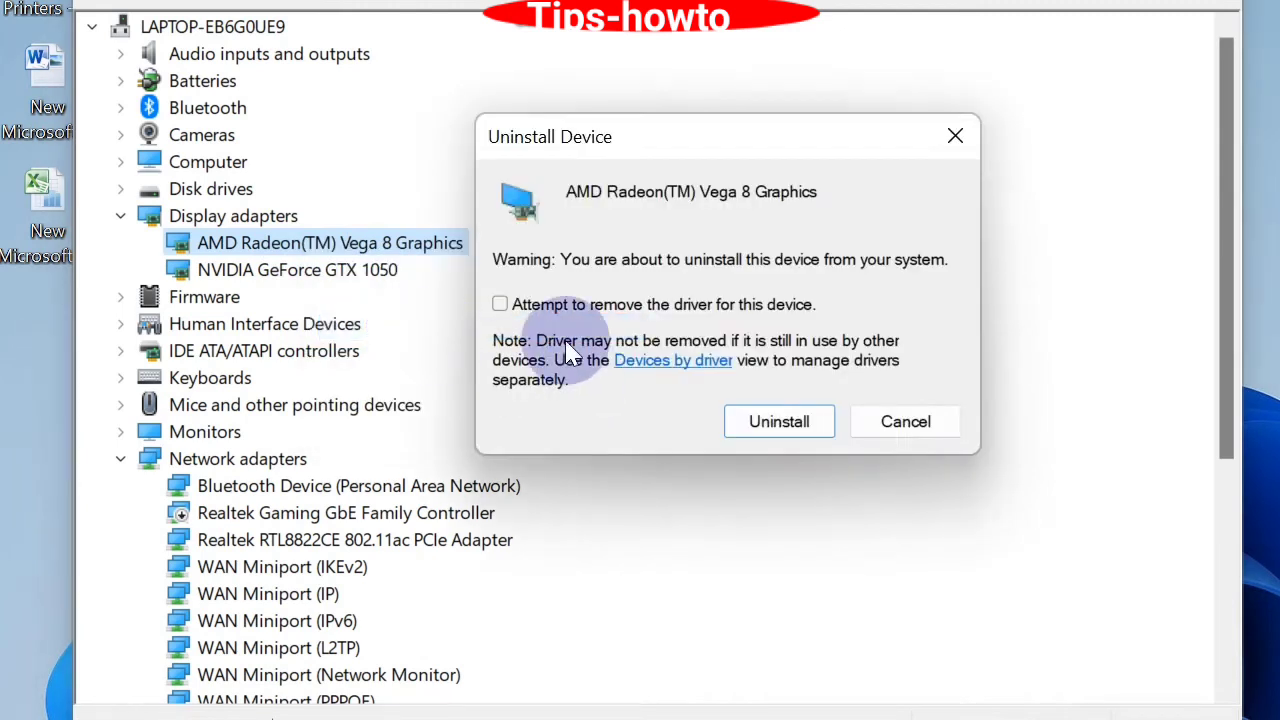
Tick 'Attempt to remove the driver for this device' in the AMD uninstall confirmation.
left_click(499, 303)
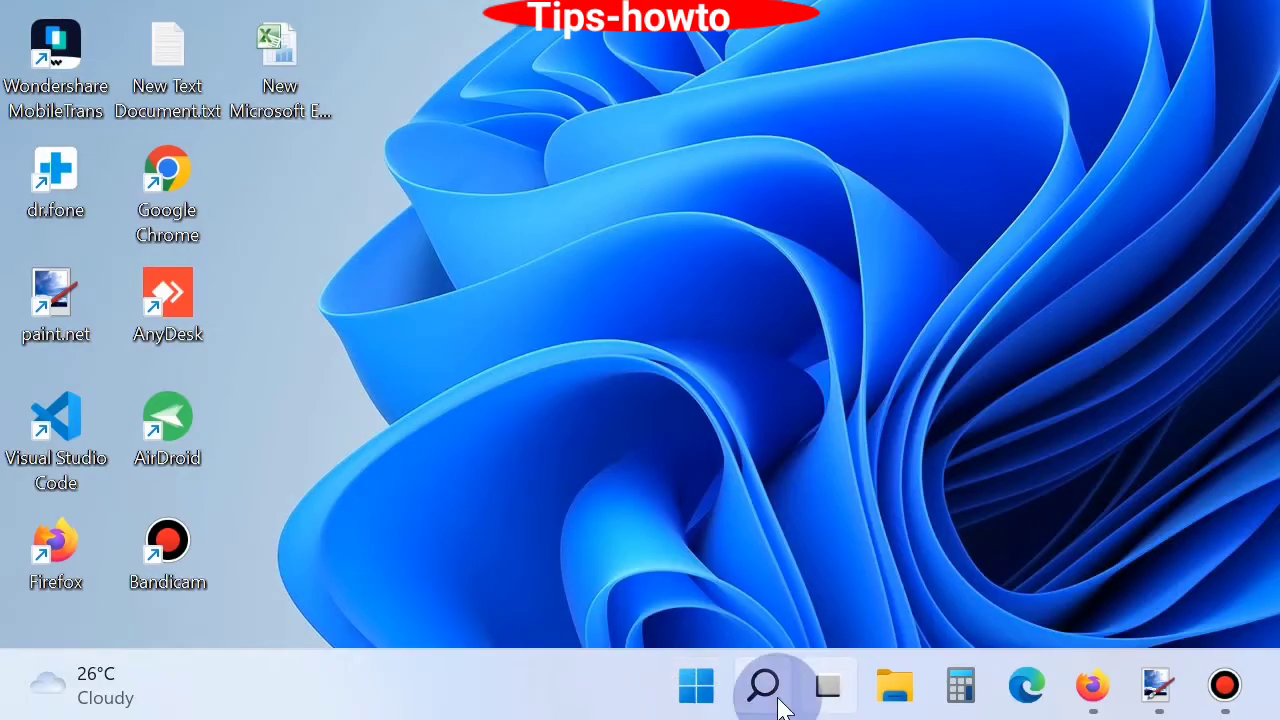
Open This PC > Pictures > Camera Roll and select its four photos for deletion.
left_click(906, 694)
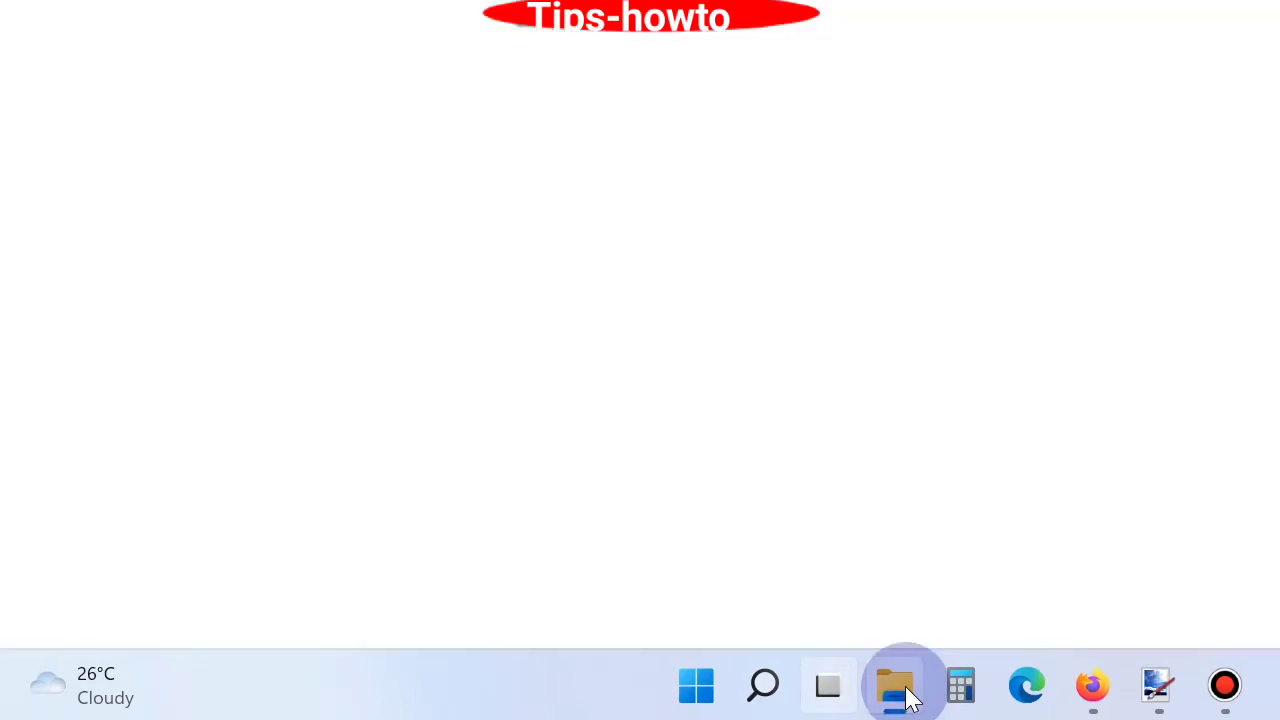
left_click(89, 313)
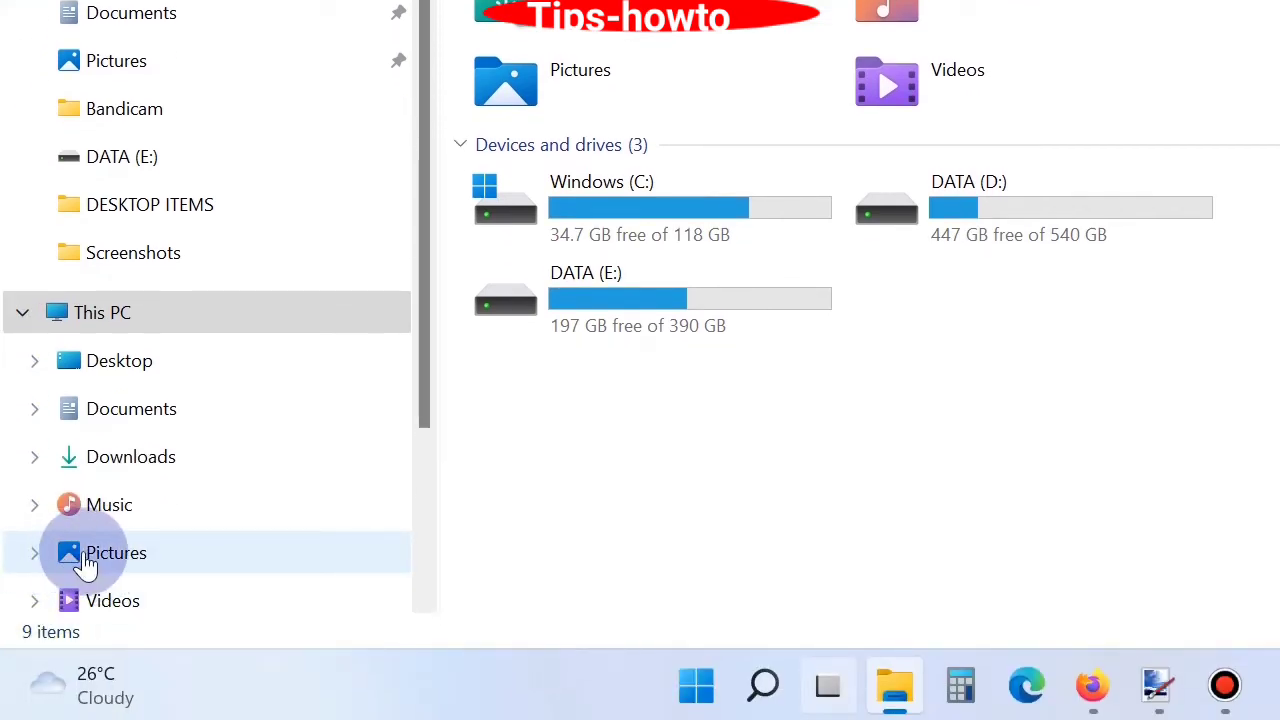
left_click(88, 560)
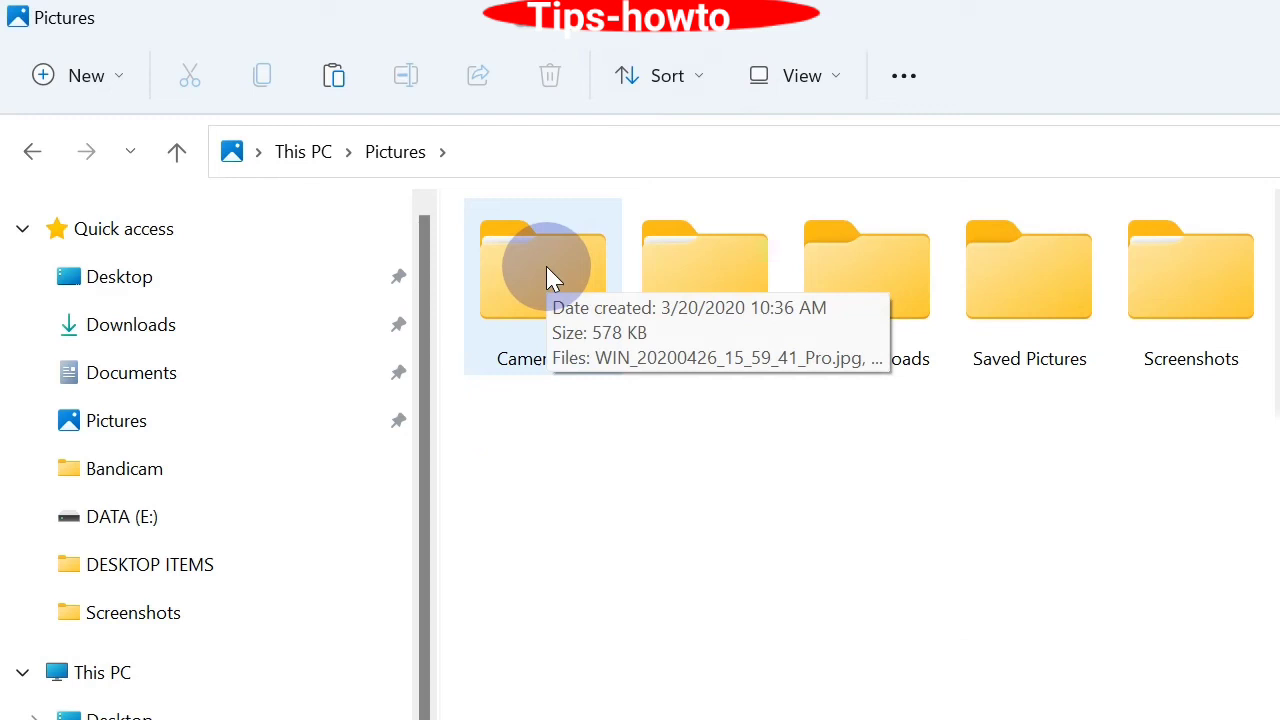
double_click(548, 270)
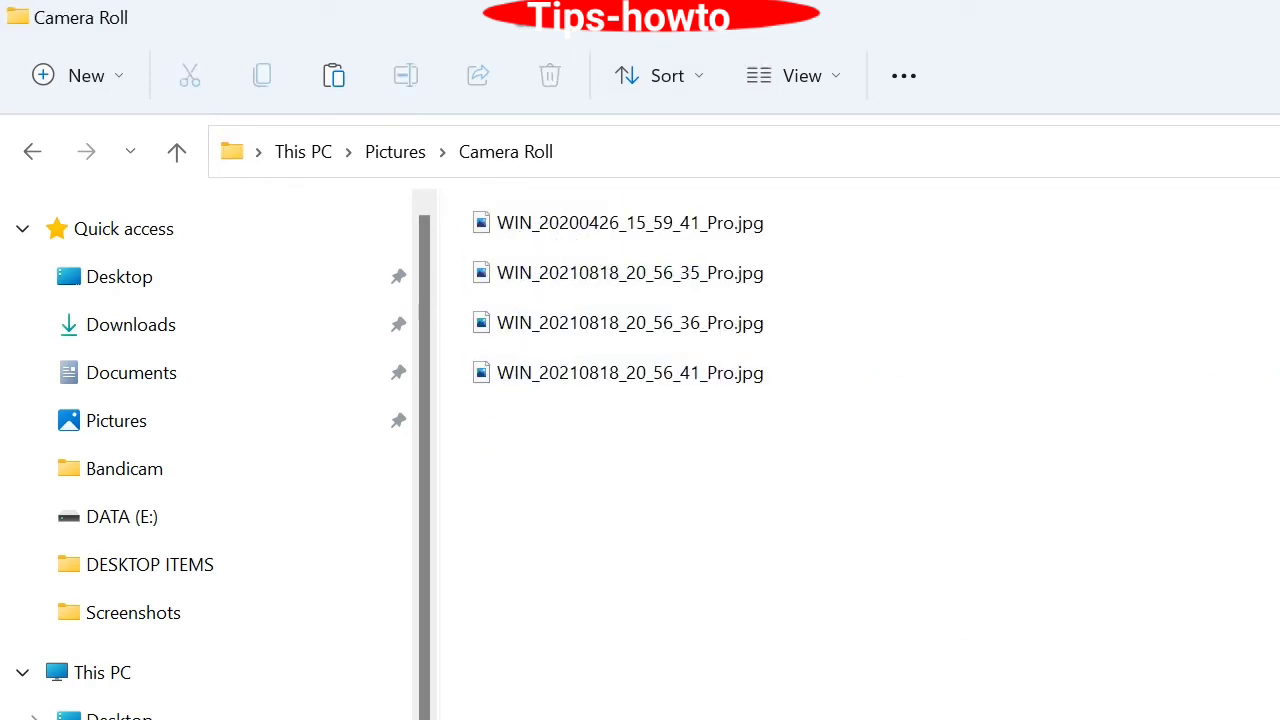
left_click_drag(568, 416, 600, 228)
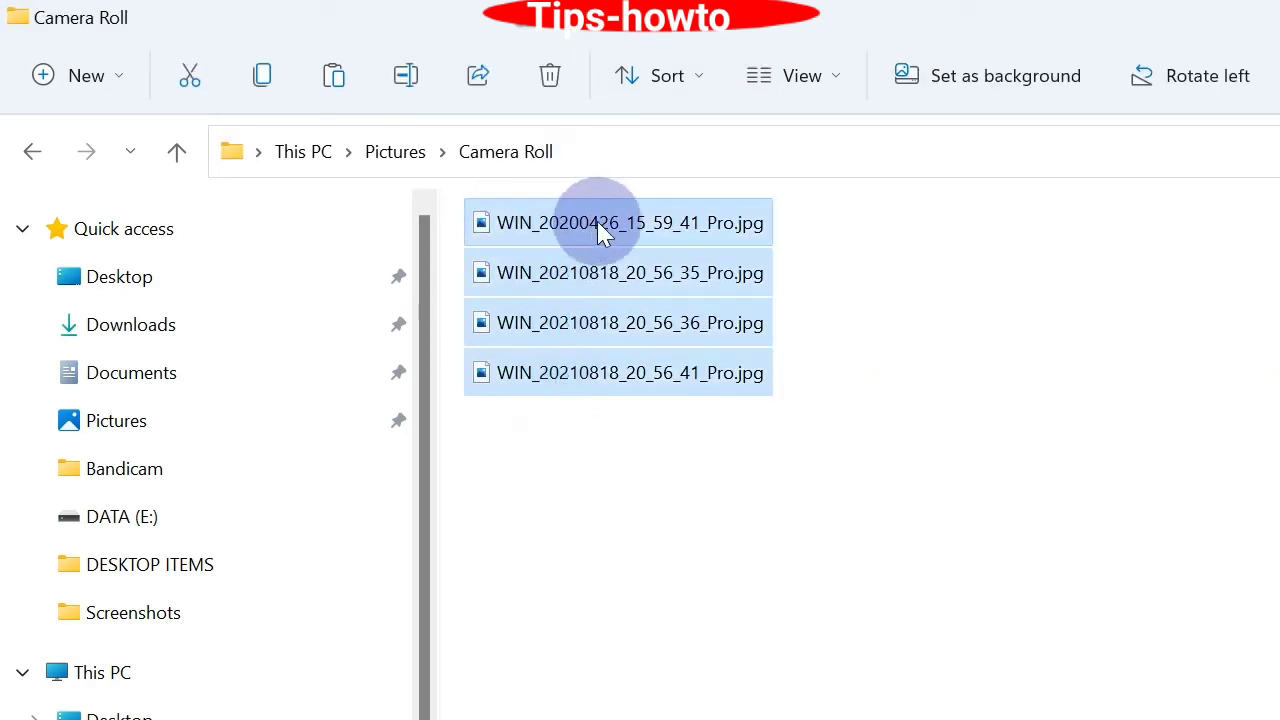
right_click(600, 228)
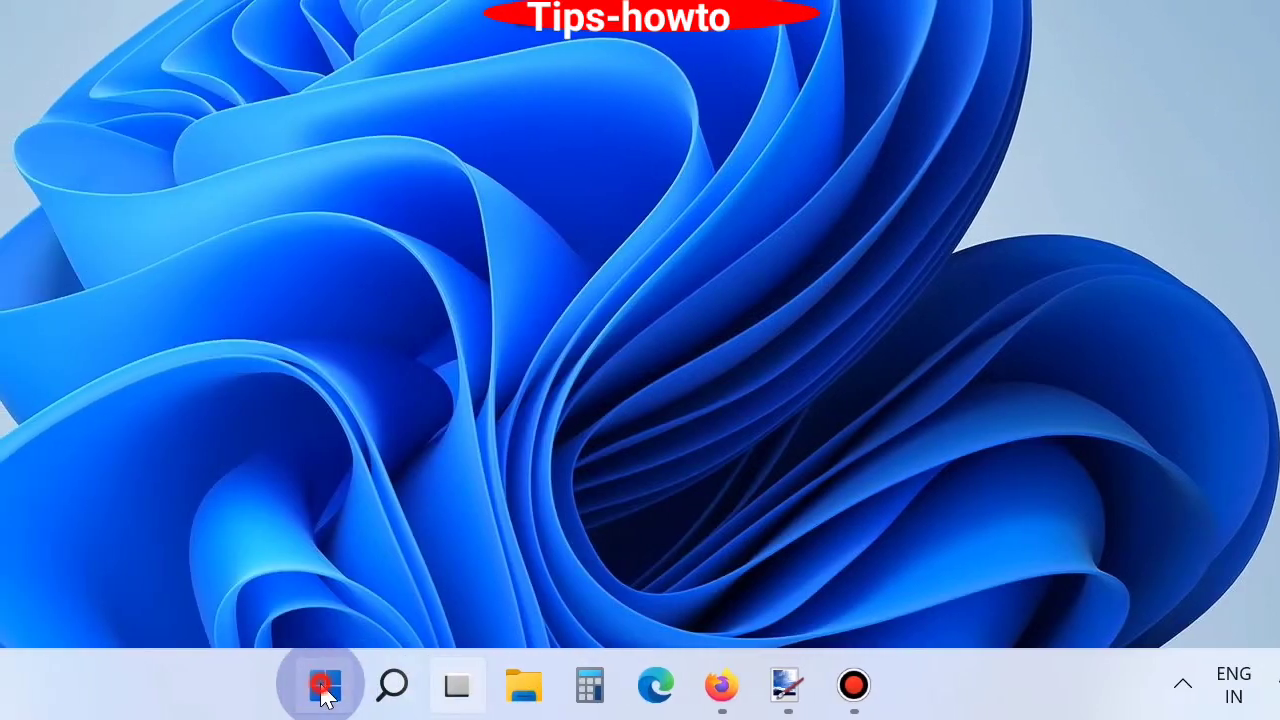
Run the Camera troubleshooter via Settings > System > Troubleshoot > Other troubleshooters.
left_click(323, 688)
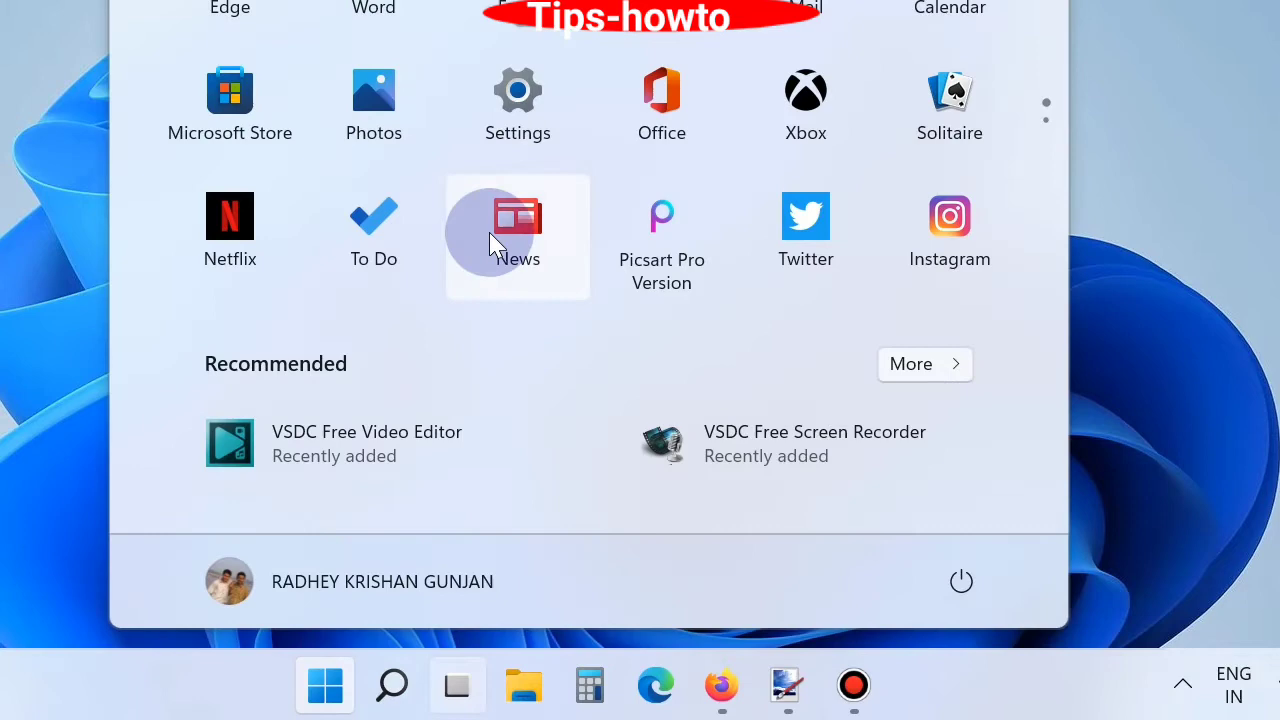
left_click(511, 185)
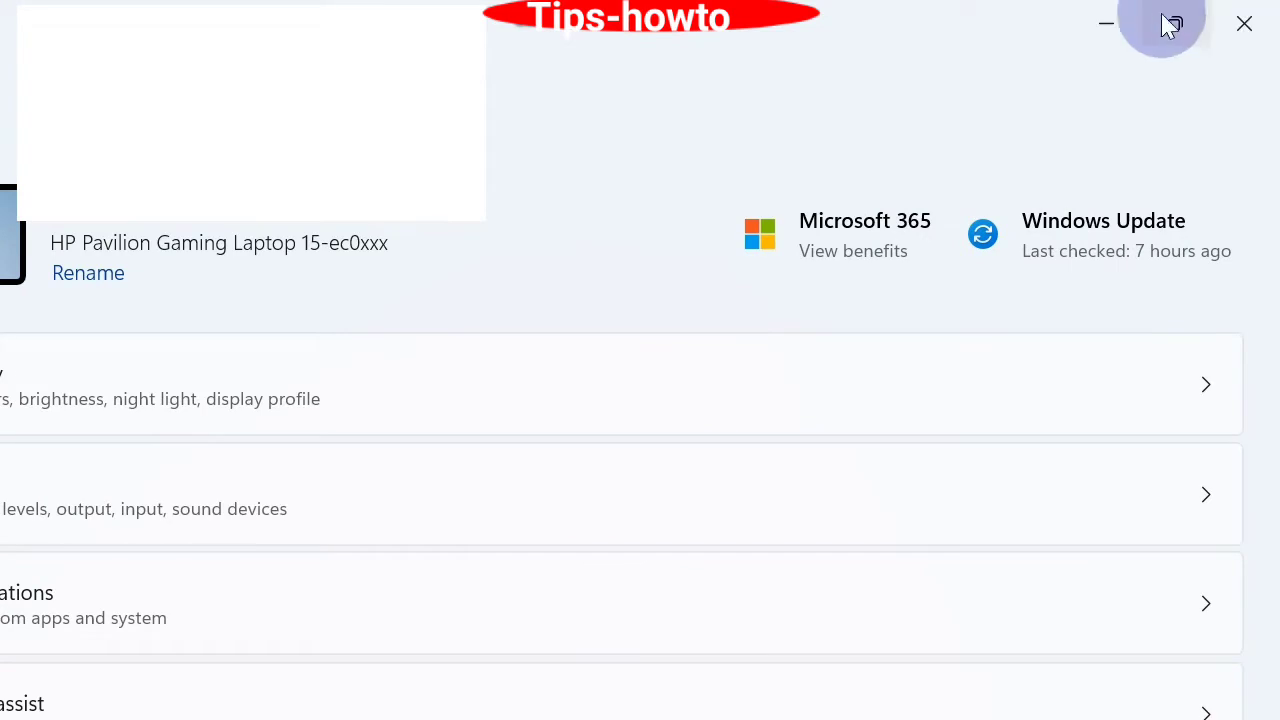
left_click(1166, 22)
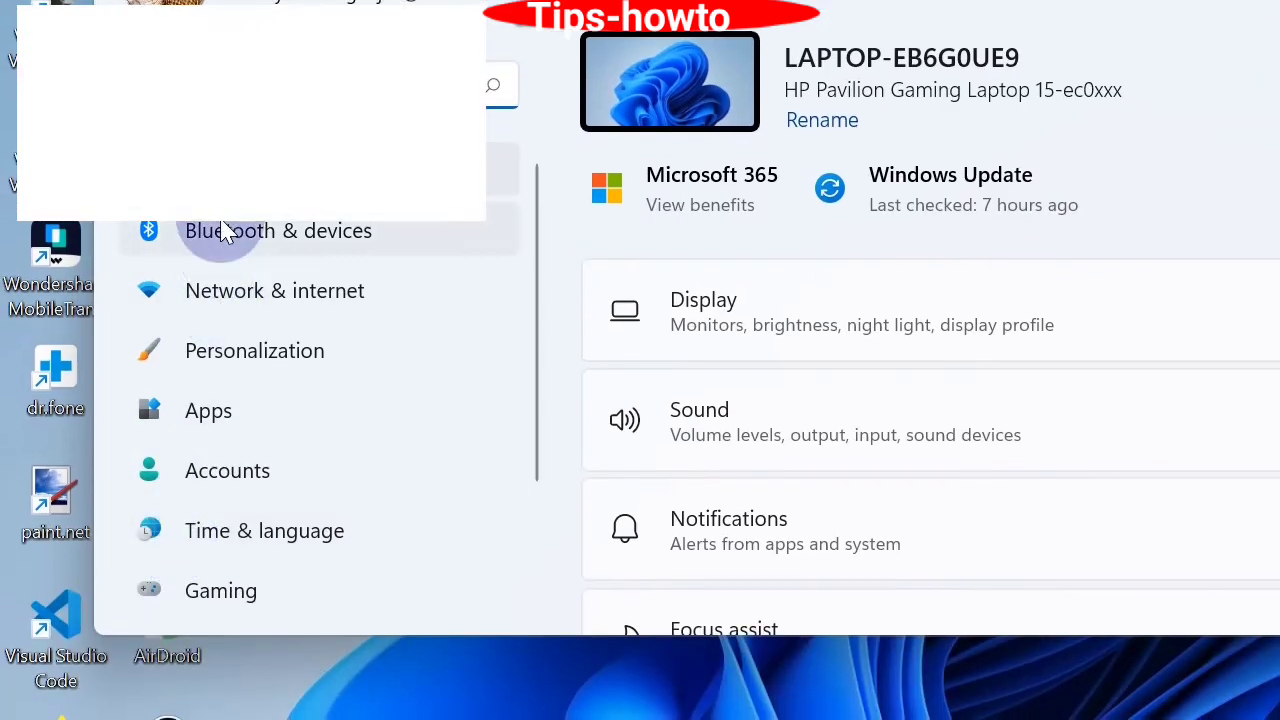
scroll(740, 430, "down", 2)
scroll(767, 482, "down", 2)
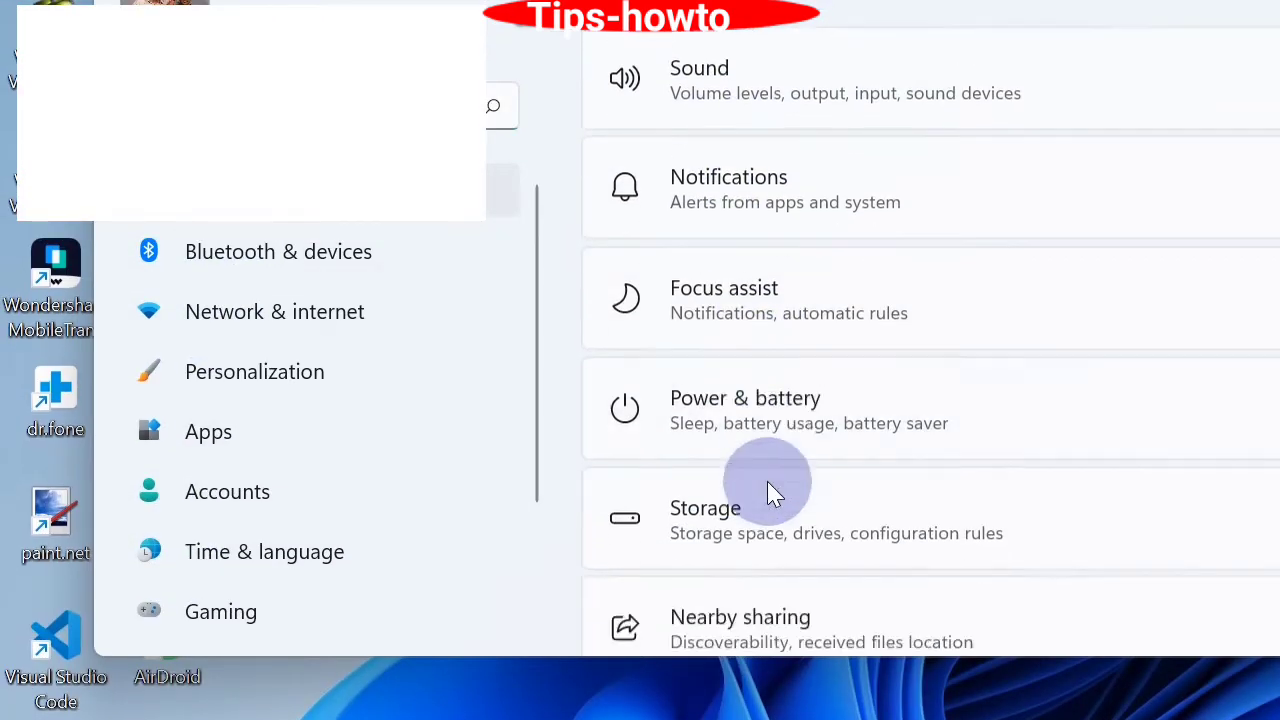
scroll(767, 482, "down", 2)
scroll(767, 482, "down", 2)
scroll(767, 482, "down", 3)
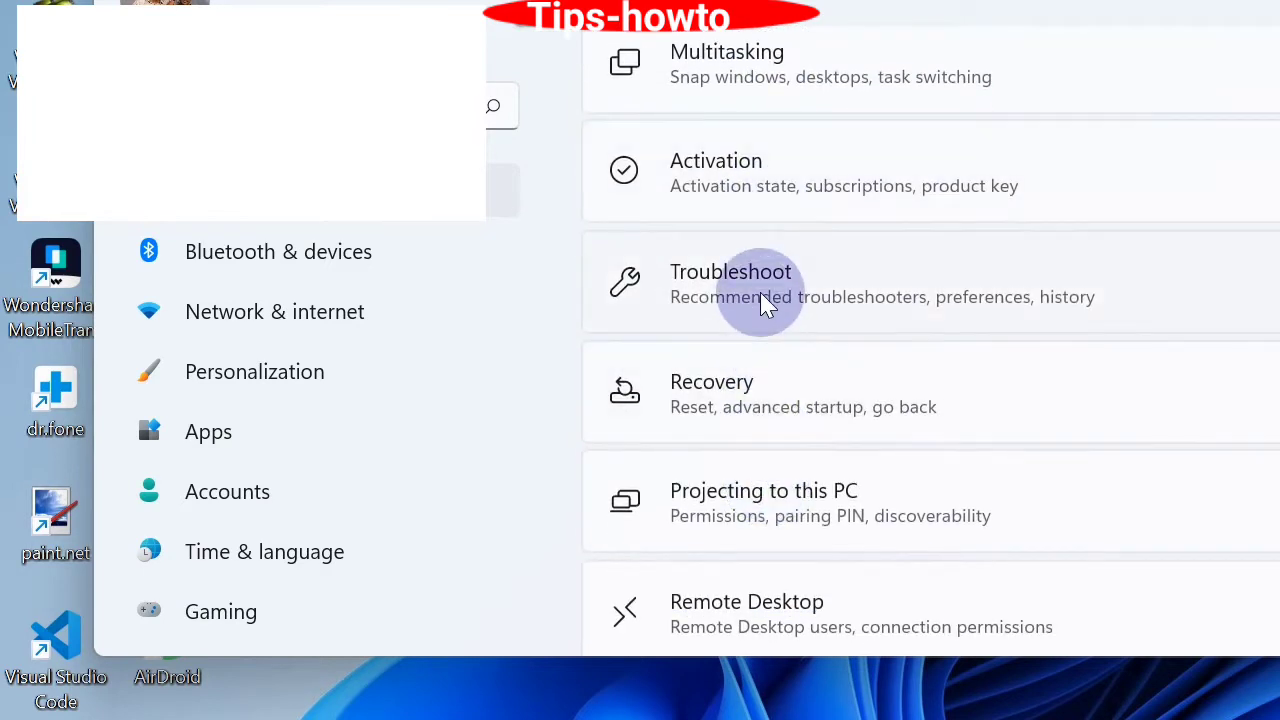
left_click(724, 284)
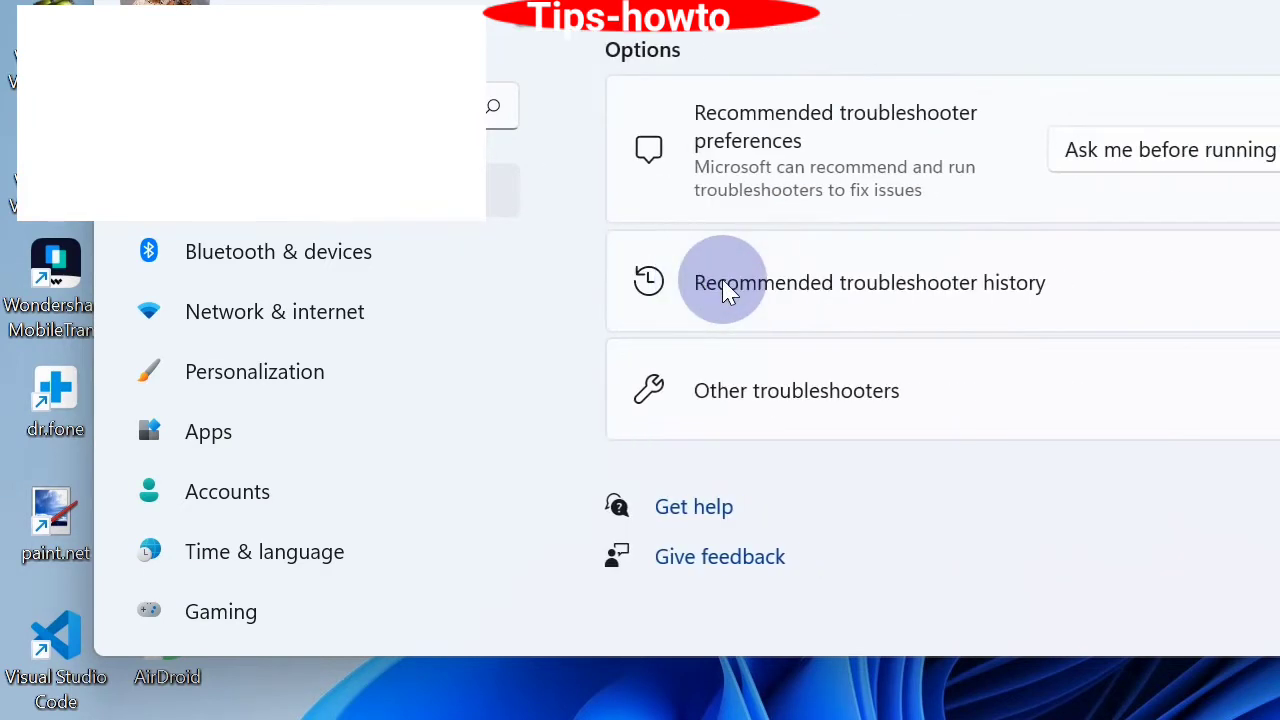
left_click(752, 398)
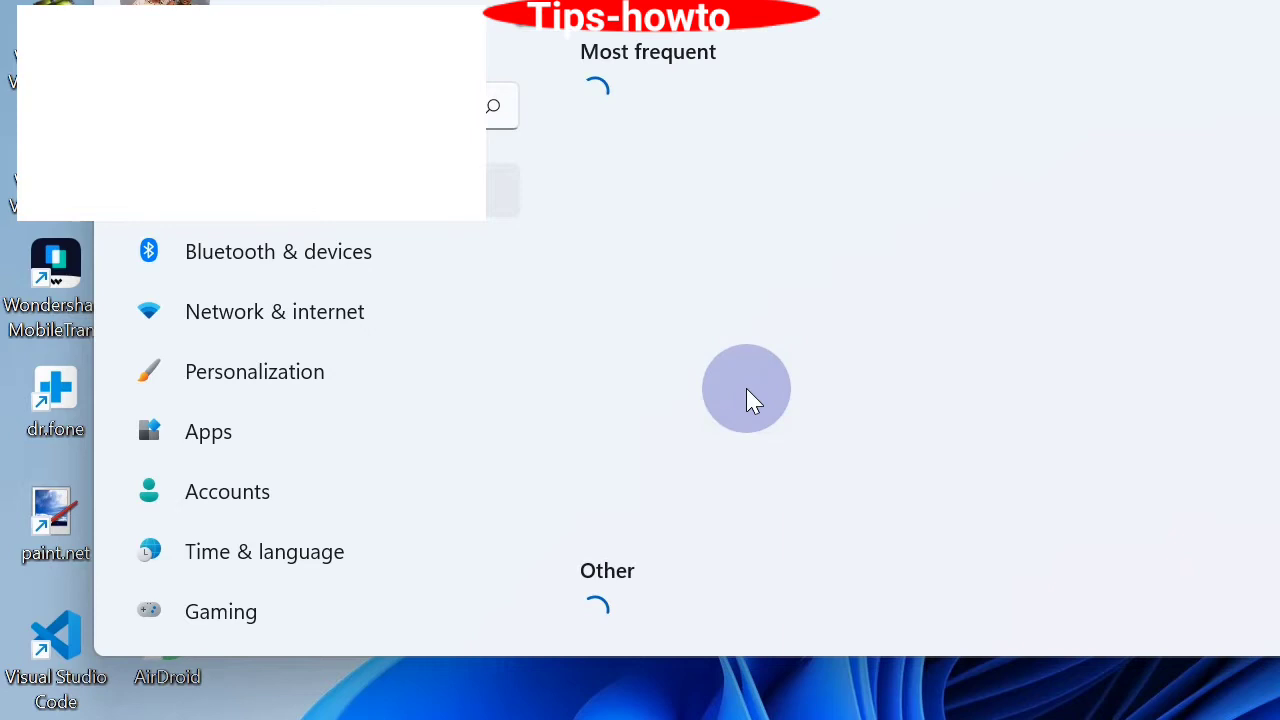
scroll(746, 420, "down", 4)
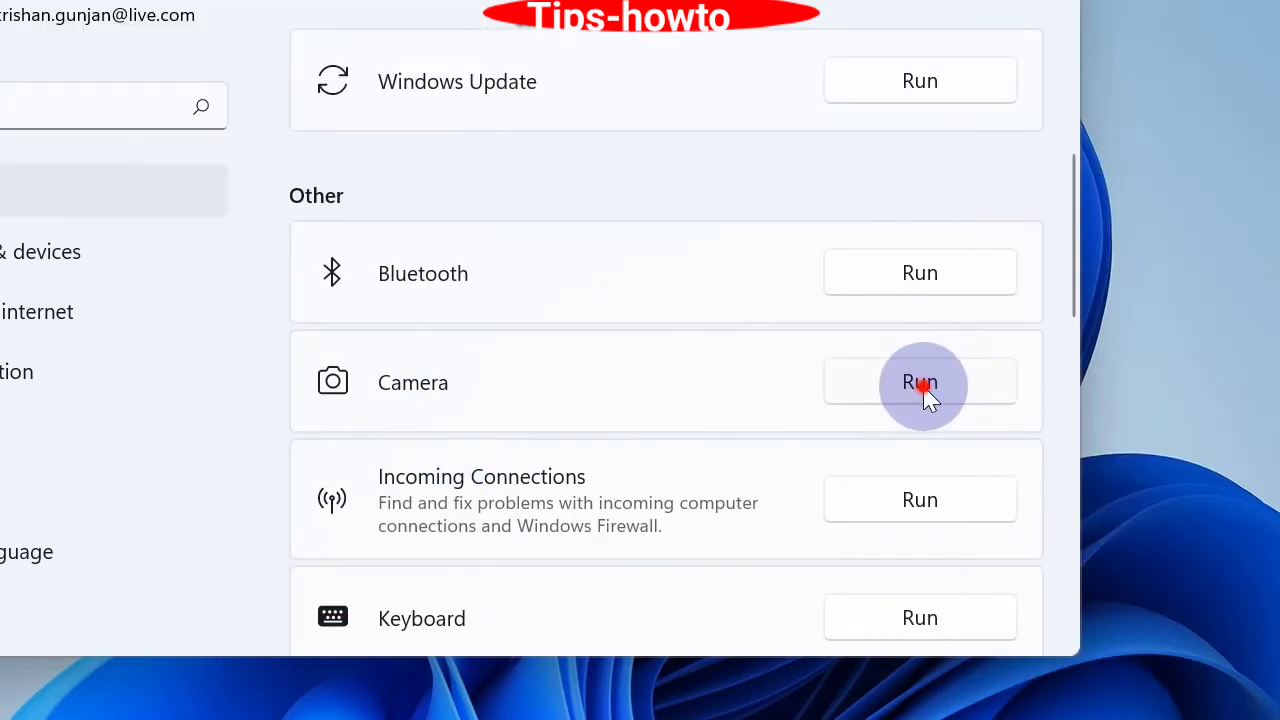
left_click(925, 388)
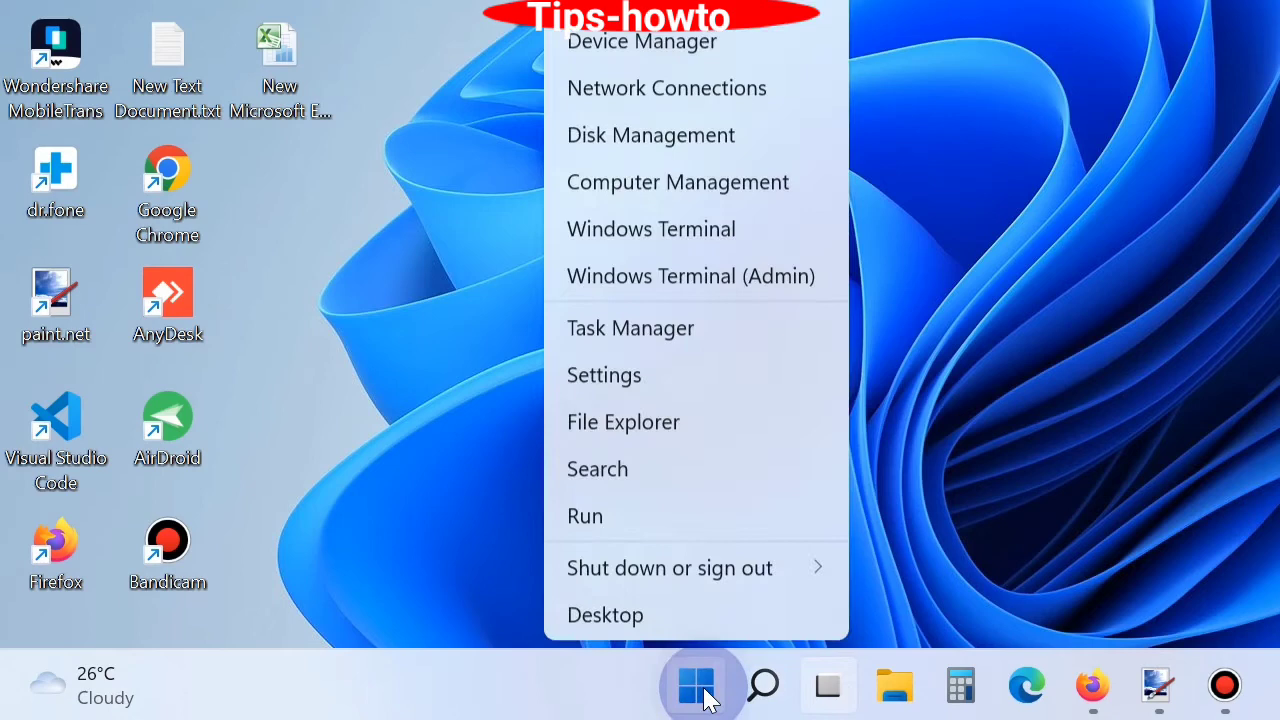
Open Task Manager from the quick-link menu to view running processes such as Photos.
left_click(636, 341)
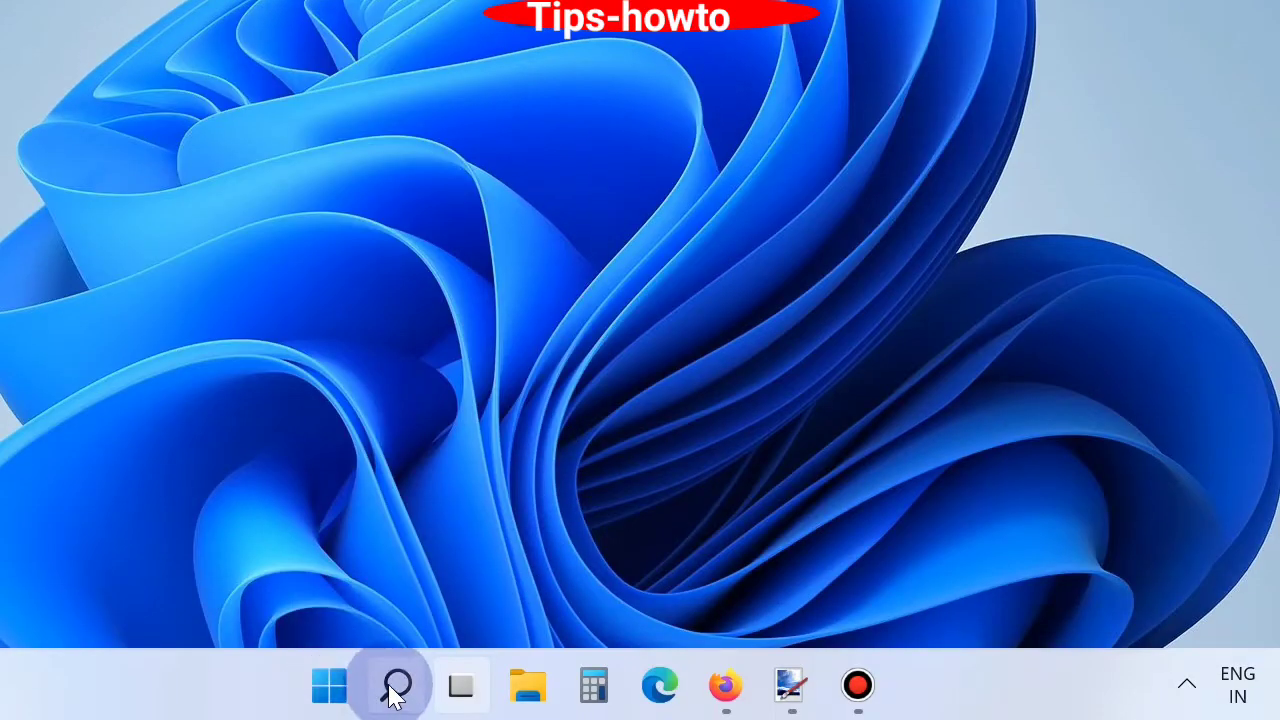
Search 'cmd', run Command Prompt as administrator, and enter sfc /scannow.
left_click(395, 688)
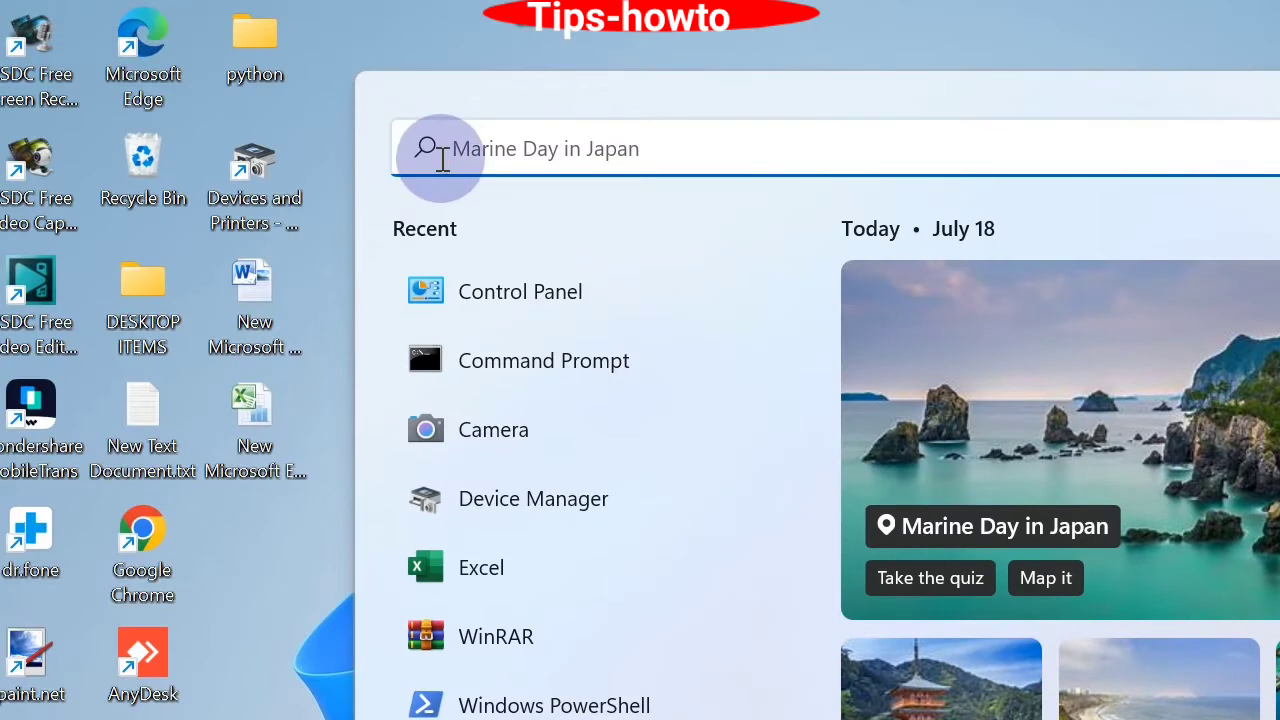
type("cmd")
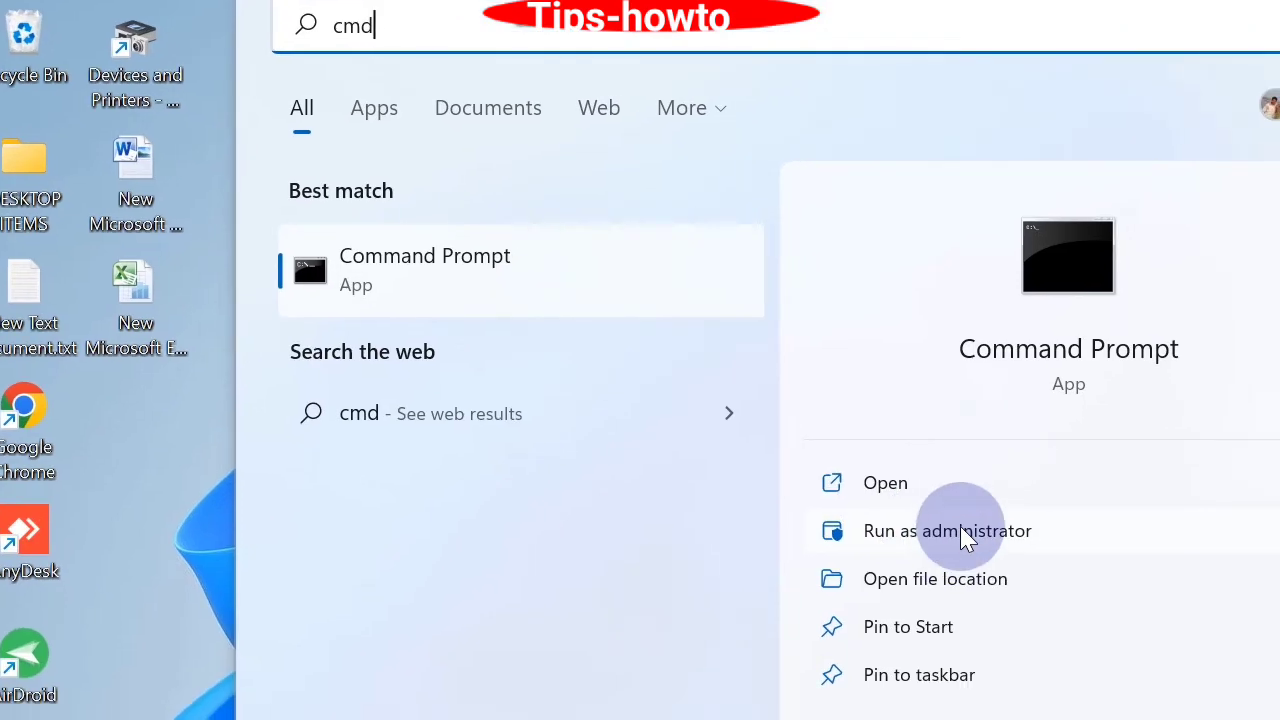
left_click(965, 537)
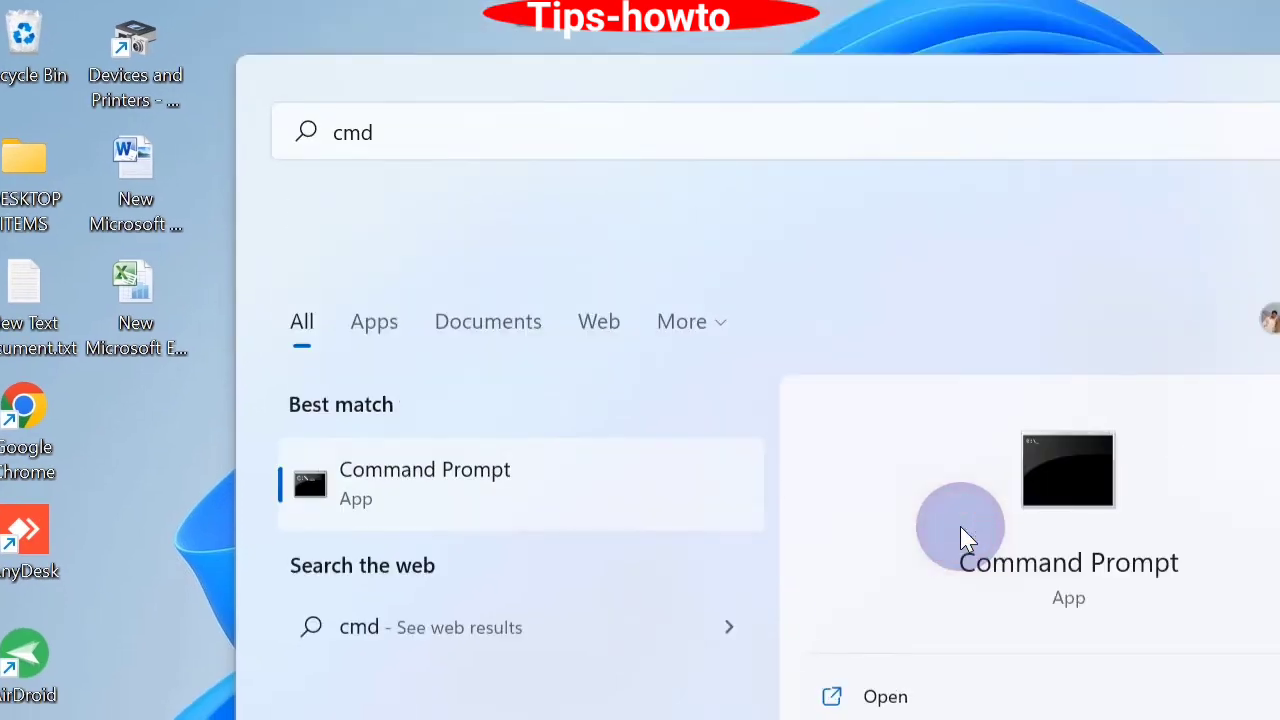
type("sfc /scannow")
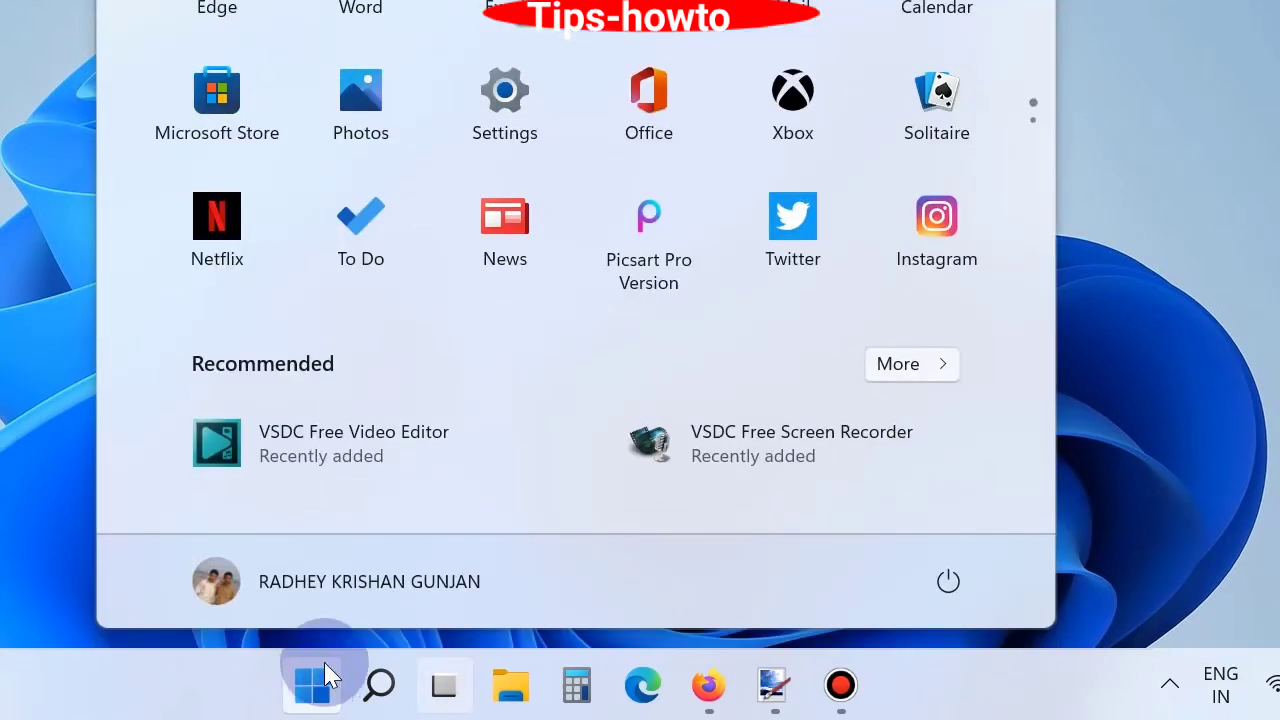
Go to the Camera page under Settings > Privacy & security.
left_click(505, 100)
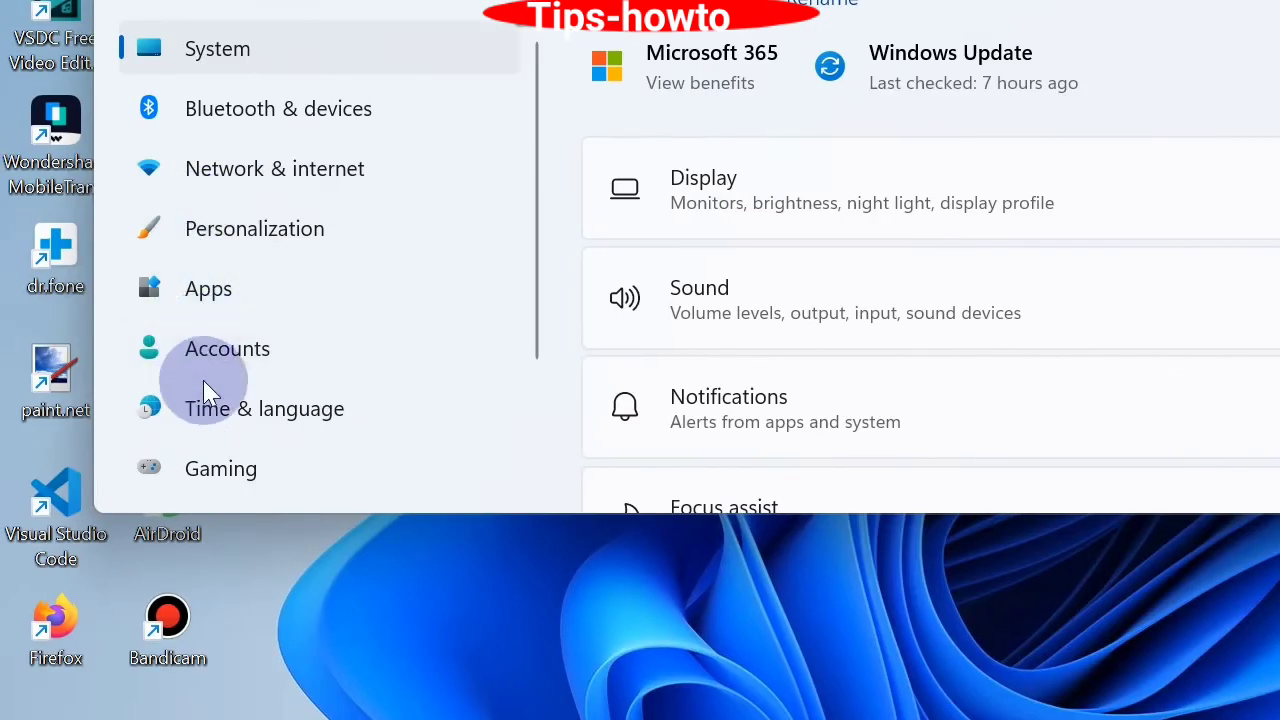
scroll(266, 457, "down", 1)
scroll(260, 455, "down", 2)
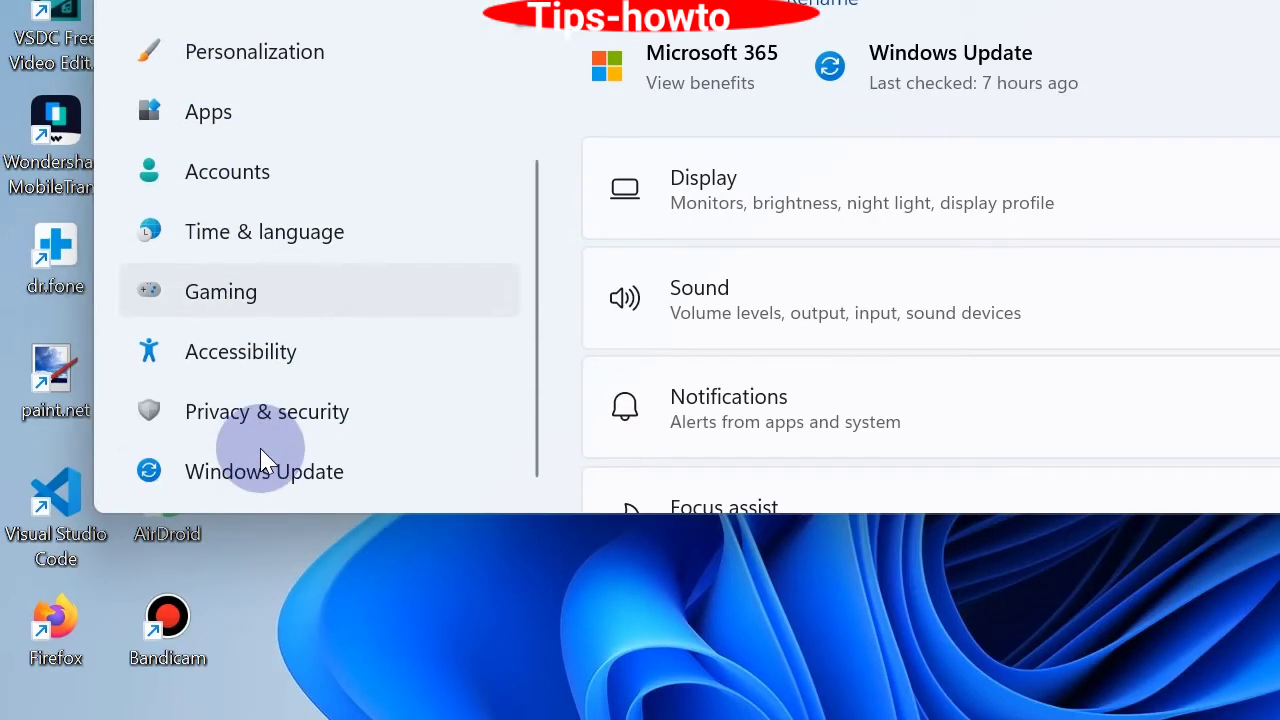
left_click(258, 411)
scroll(714, 314, "down", 2)
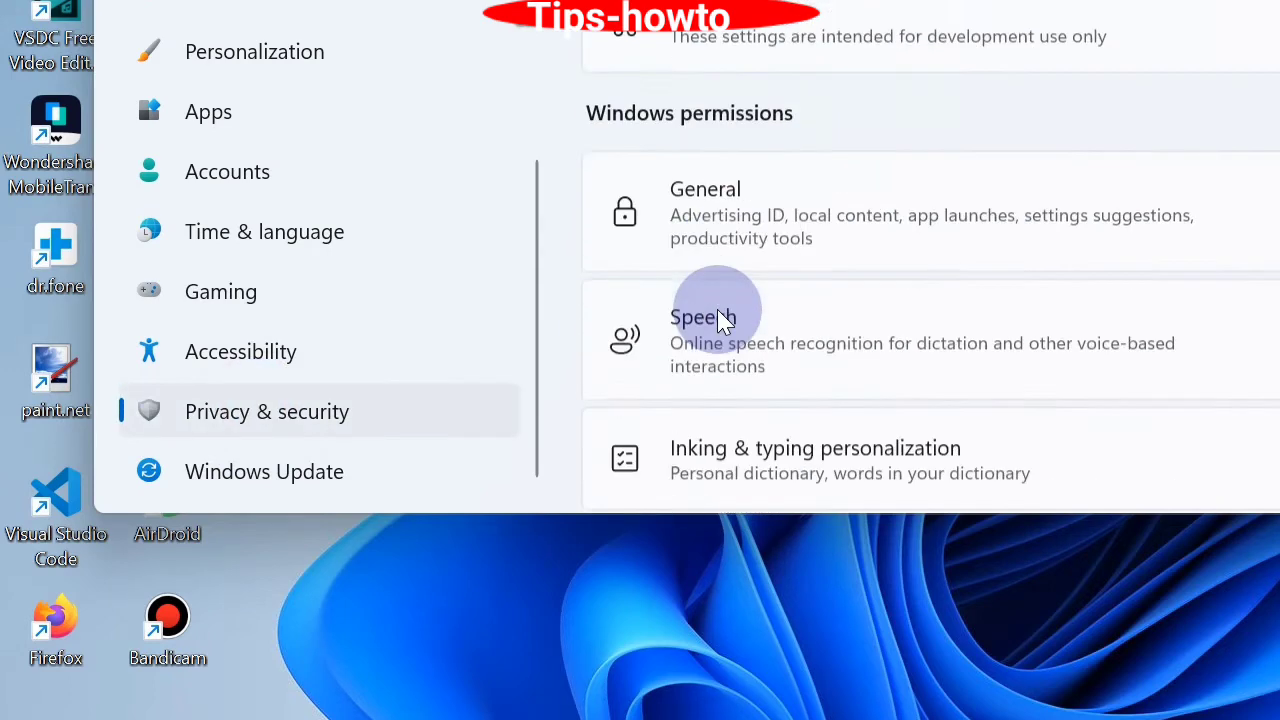
scroll(717, 309, "down", 5)
scroll(717, 309, "down", 2)
scroll(719, 290, "down", 3)
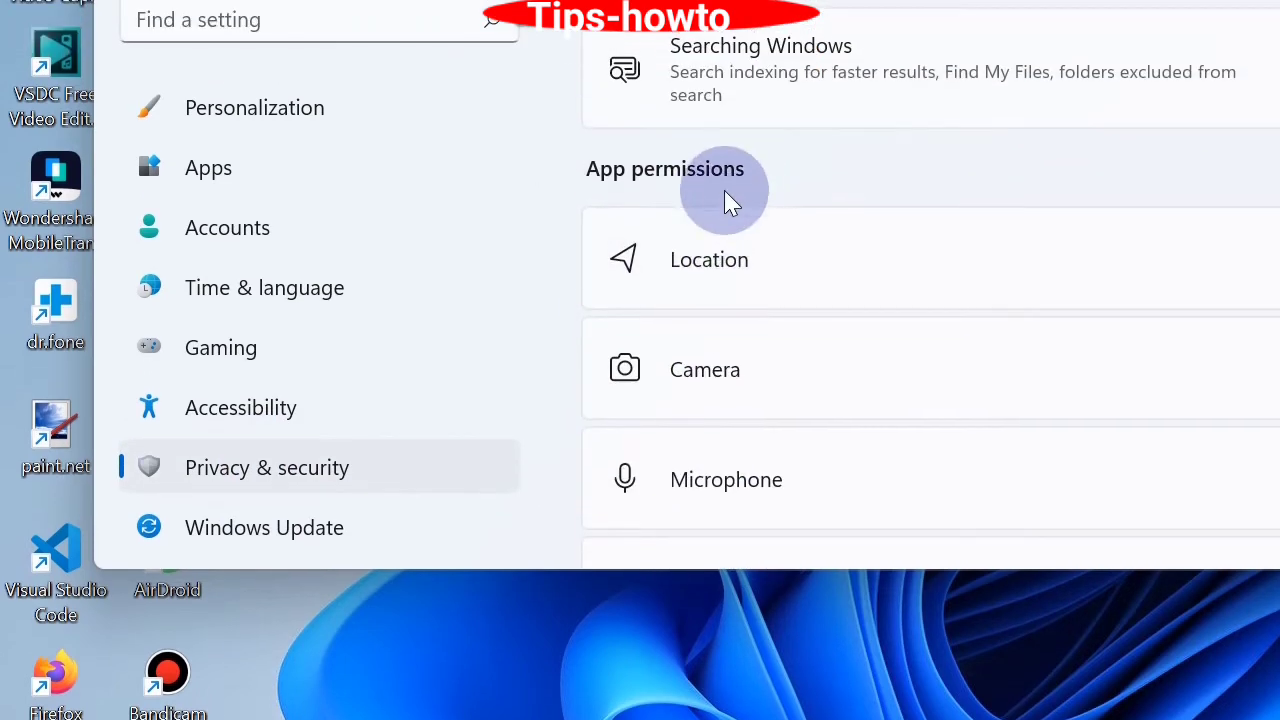
left_click(724, 371)
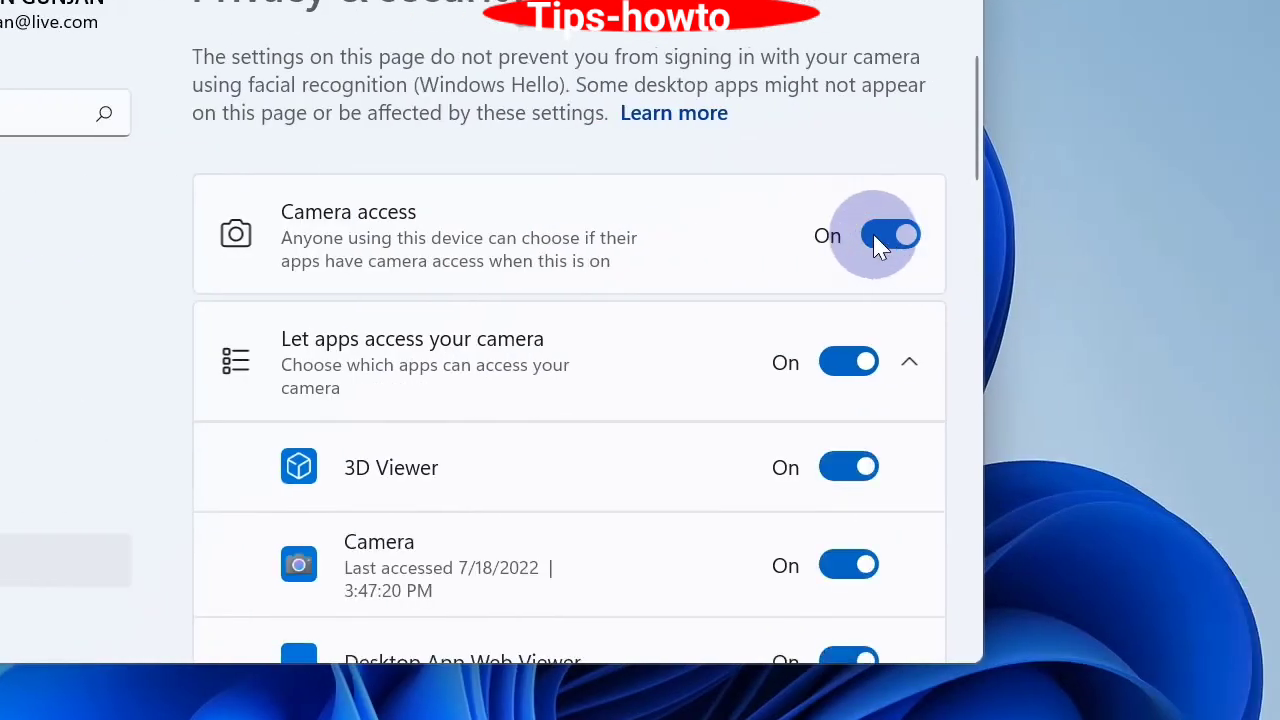
Turn Camera access and 'Let apps access your camera' off and back on.
left_click(877, 245)
left_click(902, 240)
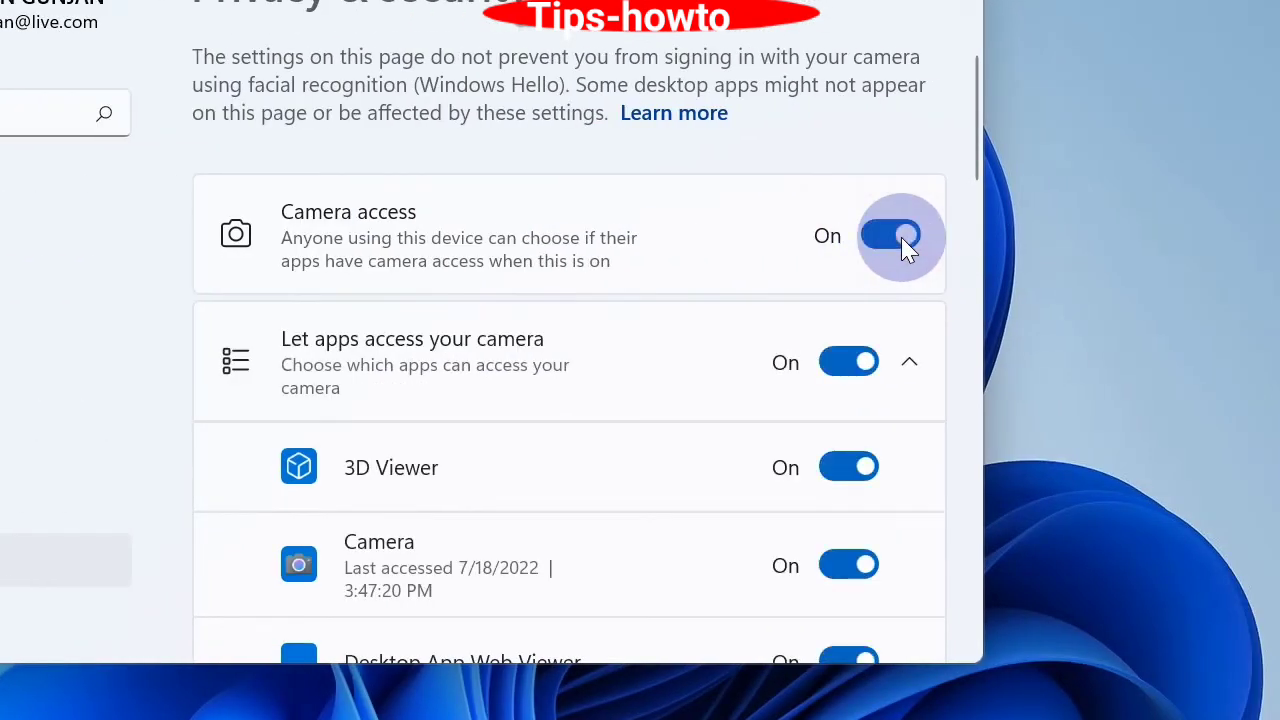
left_click(834, 362)
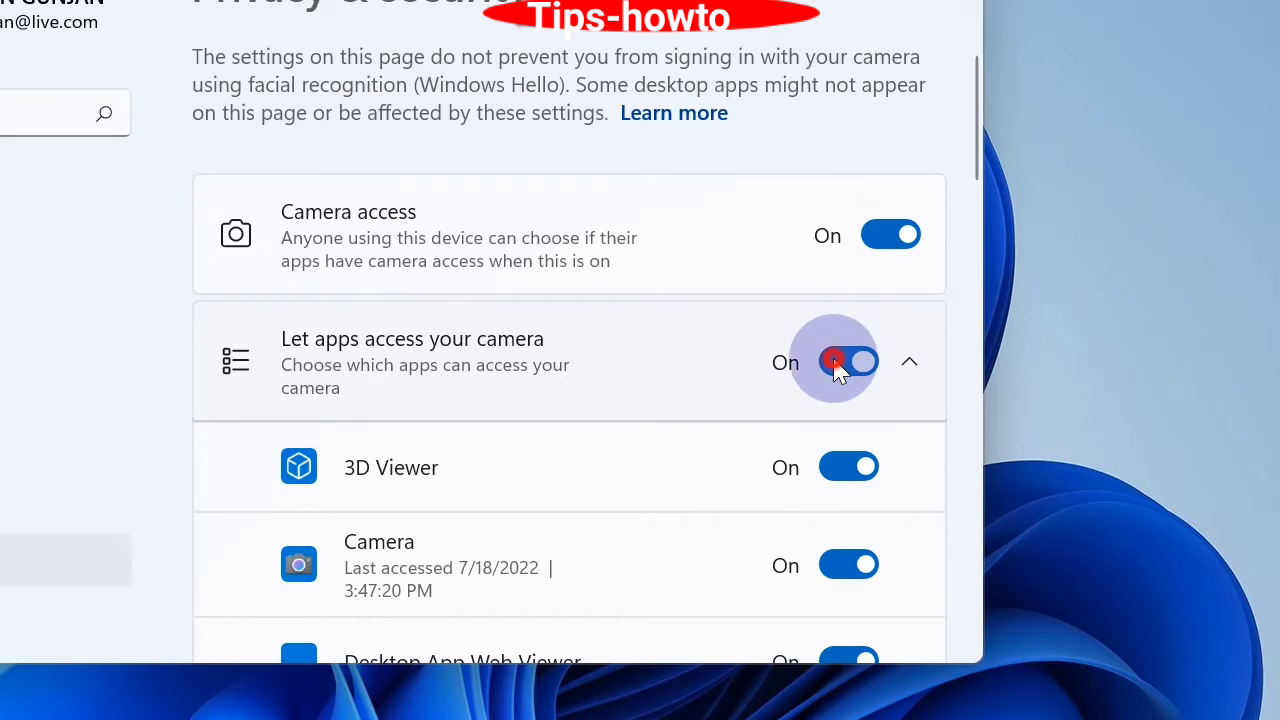
left_click(857, 364)
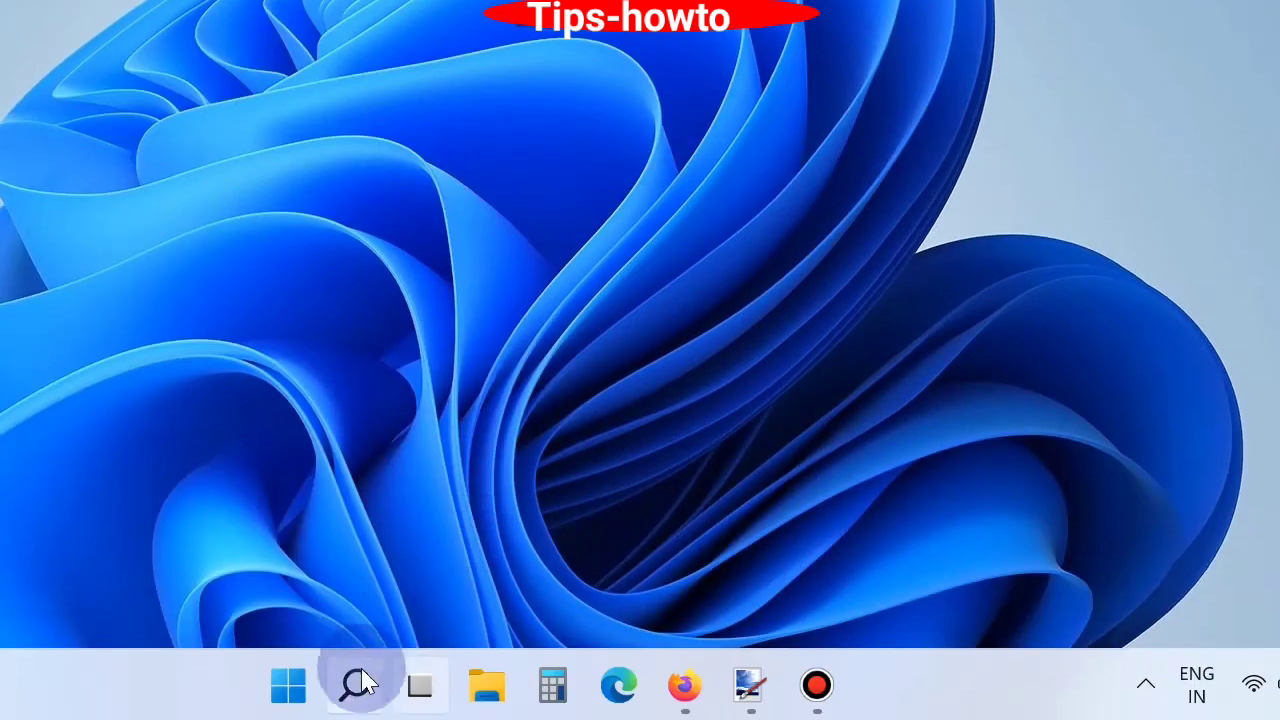
Search 'cp' and open Control Panel's Windows Defender Firewall allowed-apps list for Windows Camera.
left_click(363, 678)
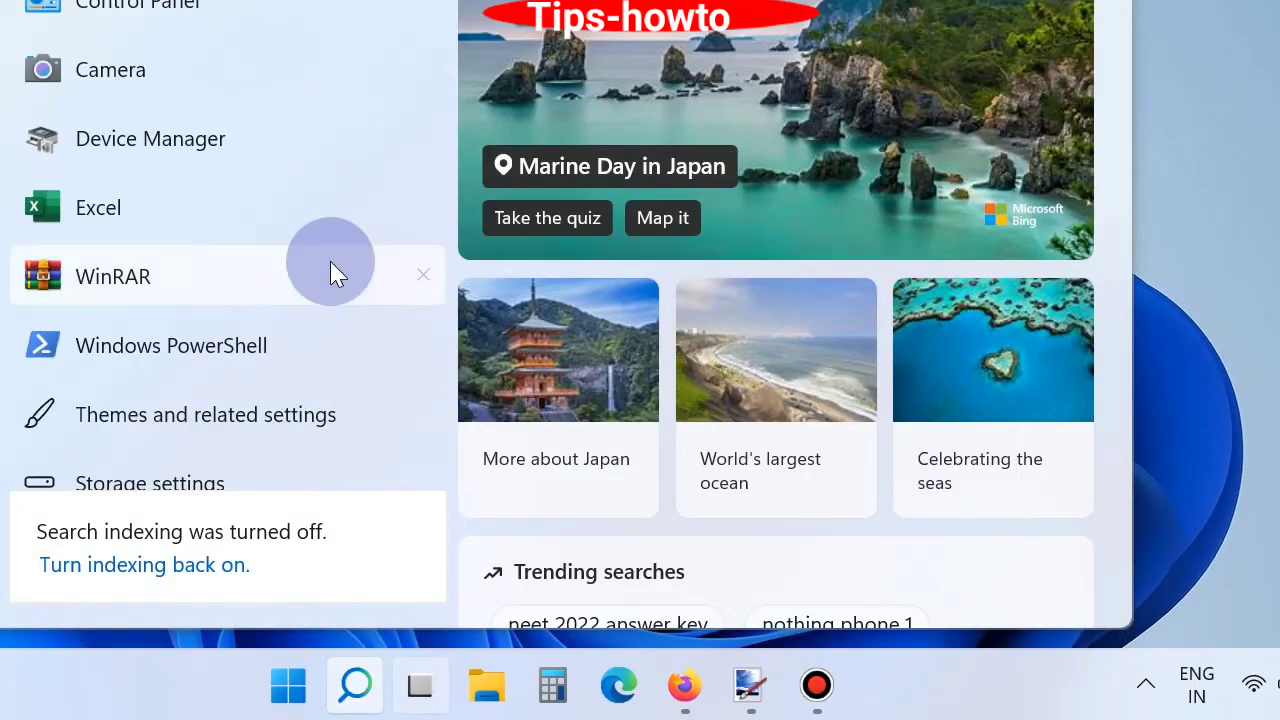
type("cp")
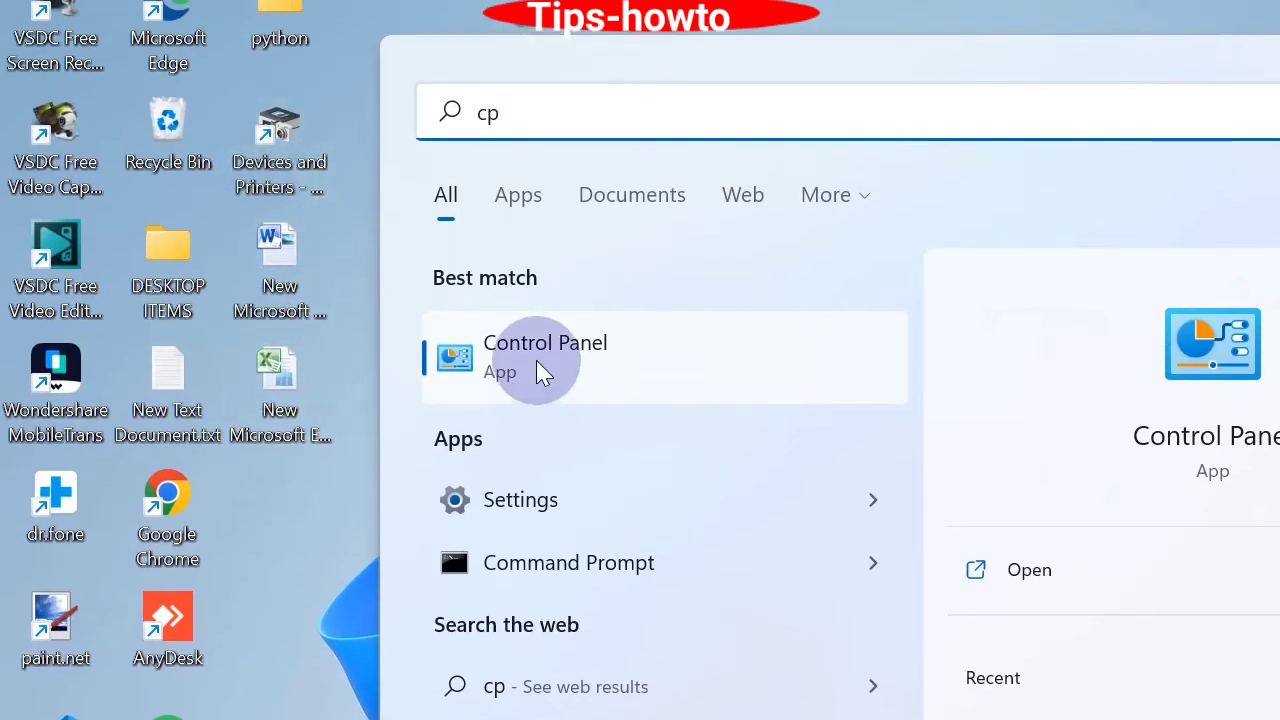
left_click(528, 350)
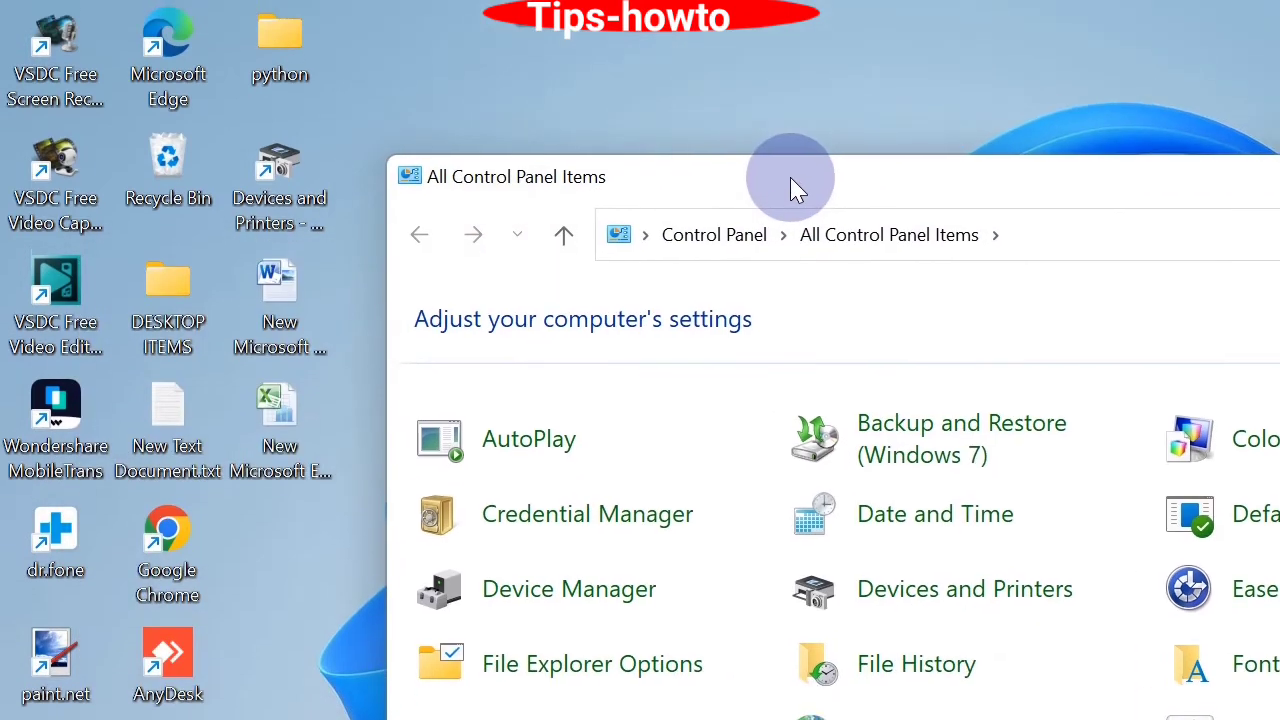
scroll(903, 553, "down", 3)
scroll(903, 553, "down", 3)
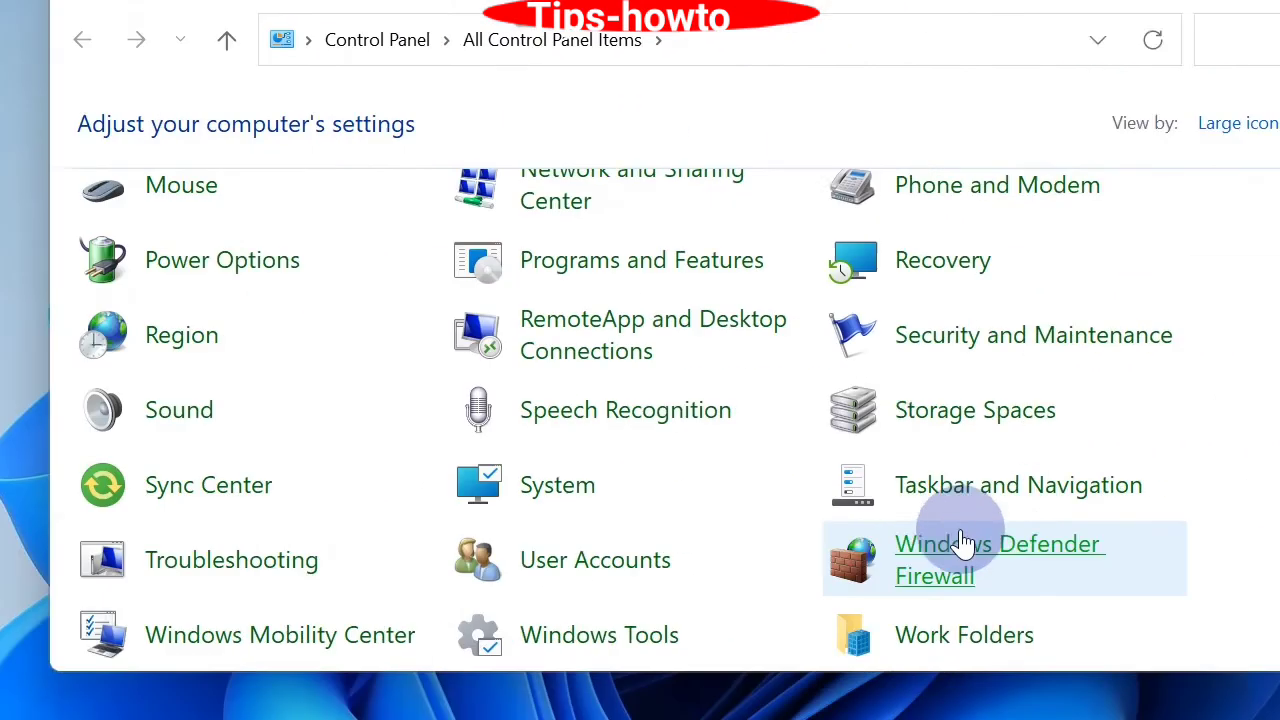
left_click(845, 550)
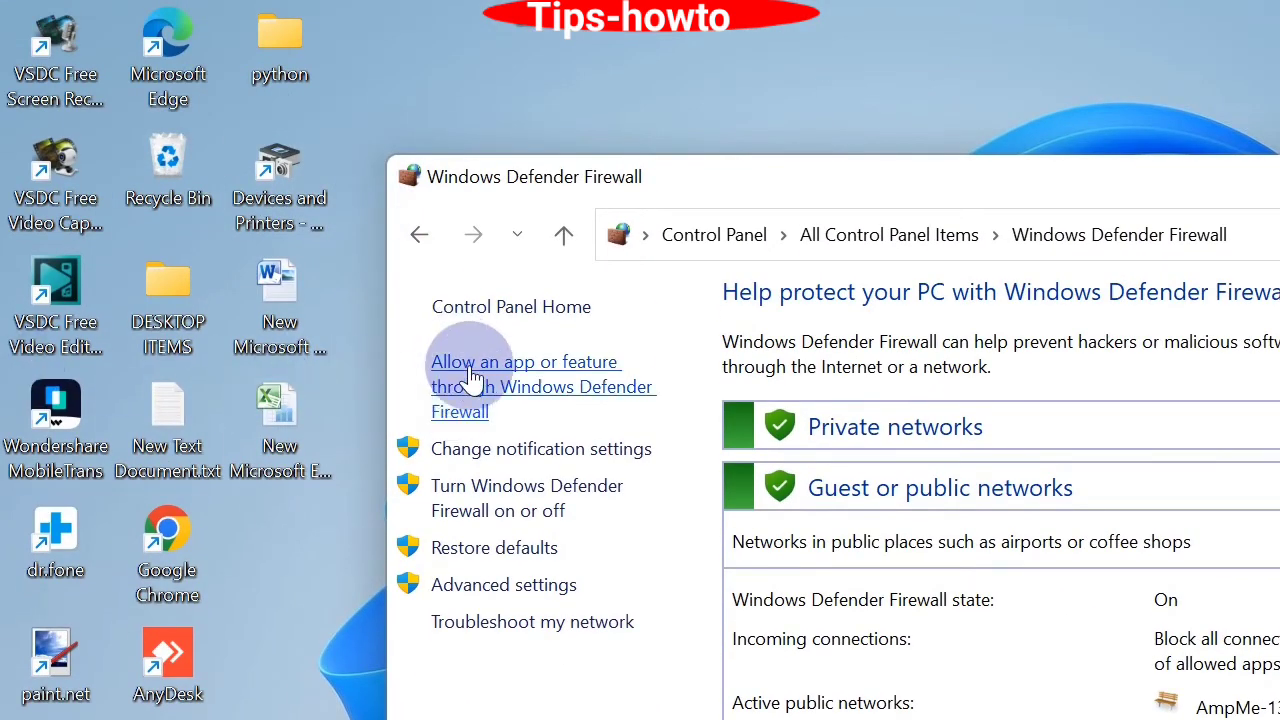
left_click(472, 375)
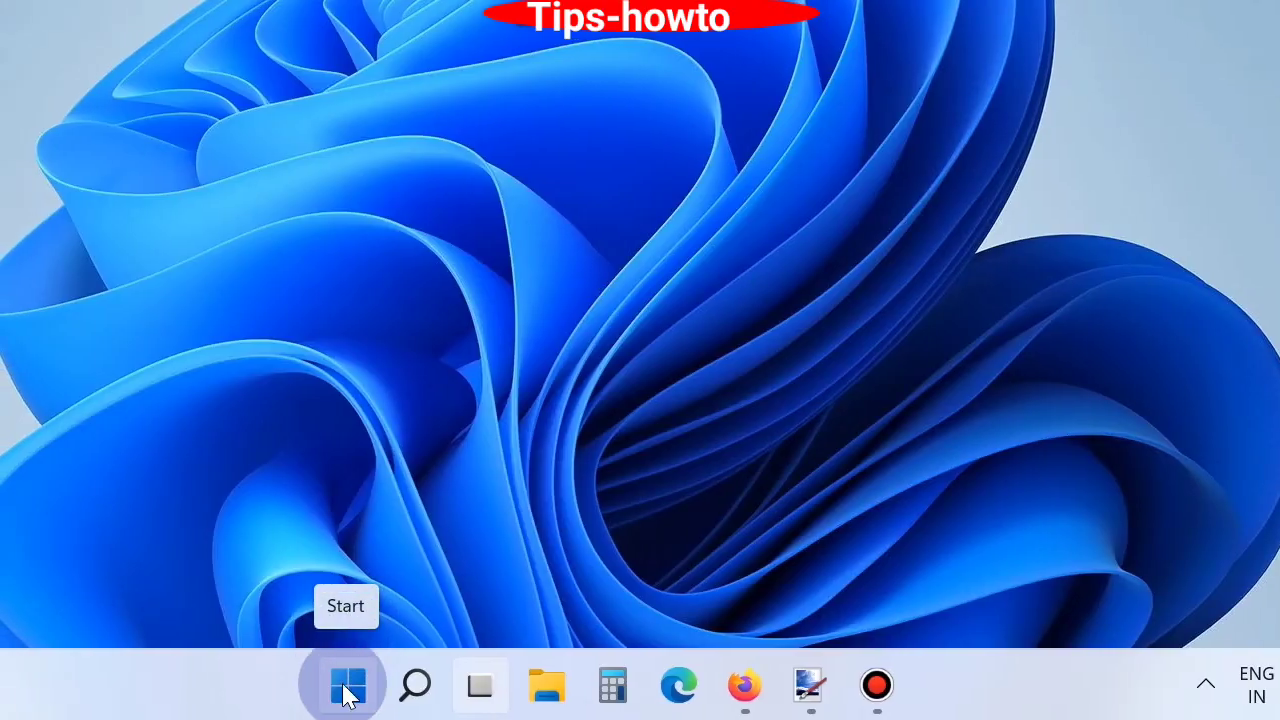
Open Update driver for the HP TrueVision HD Camera under Cameras in Device Manager.
right_click(347, 694)
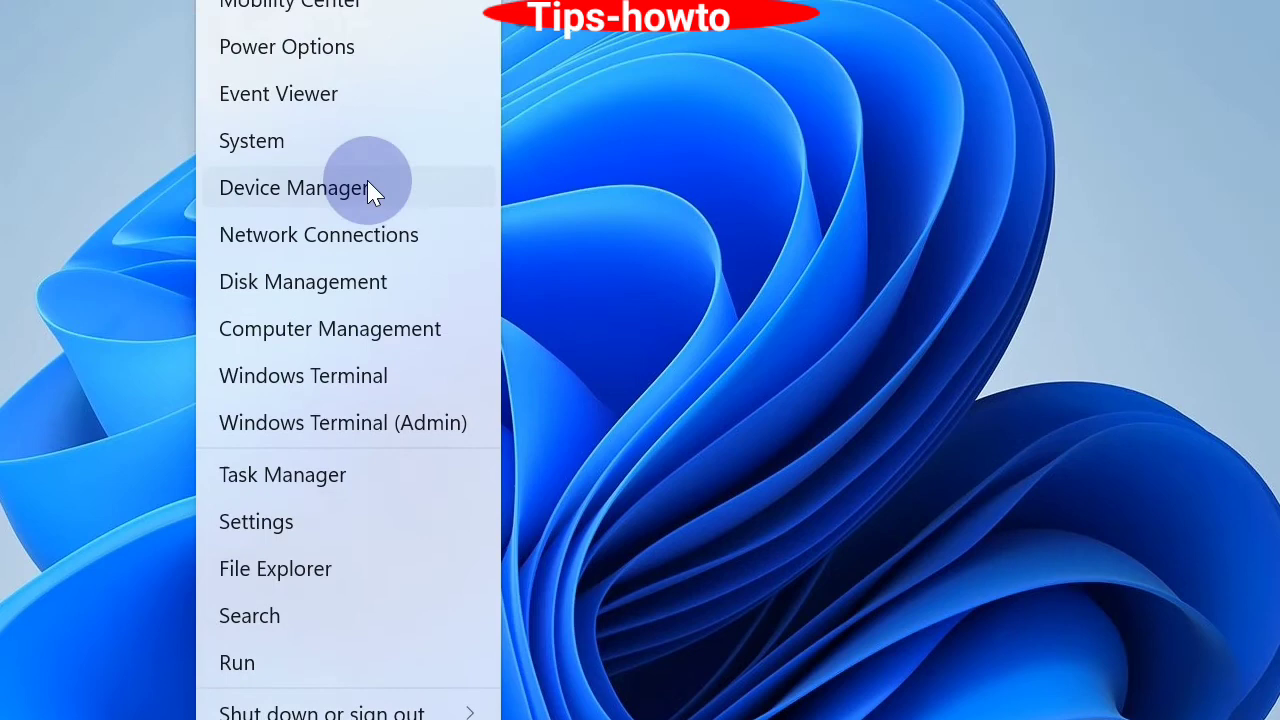
left_click(367, 190)
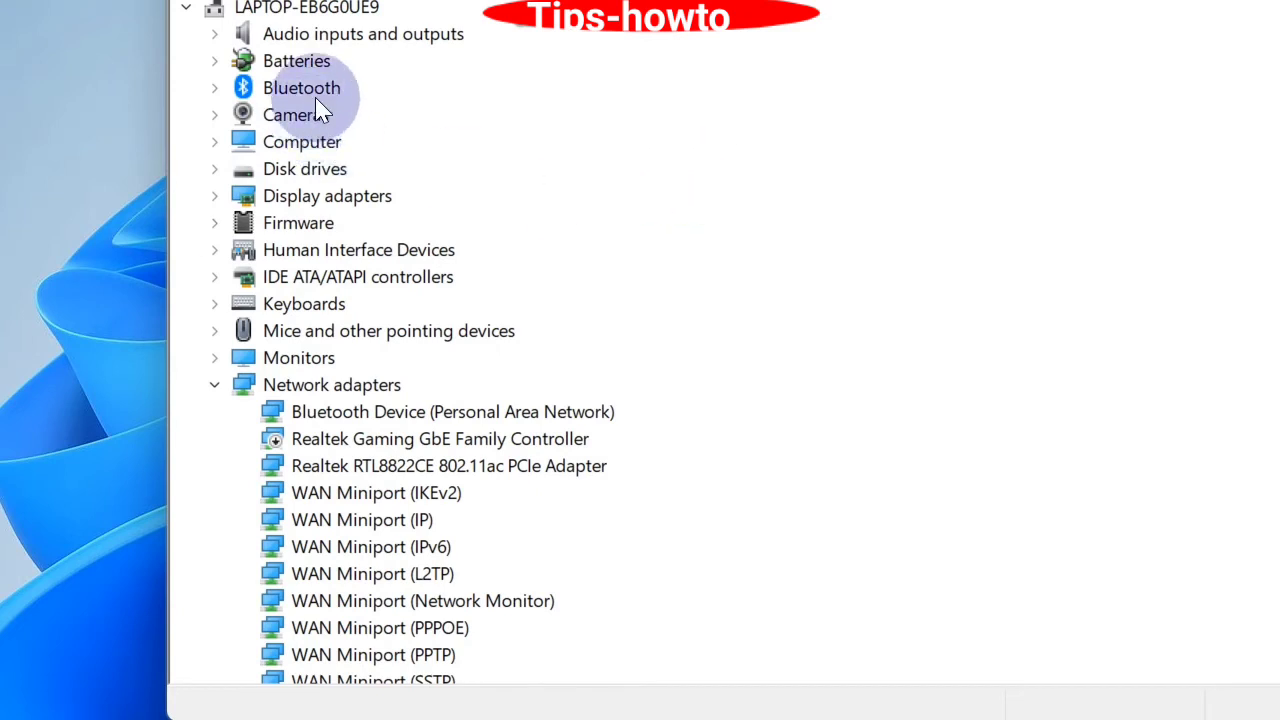
left_click(216, 115)
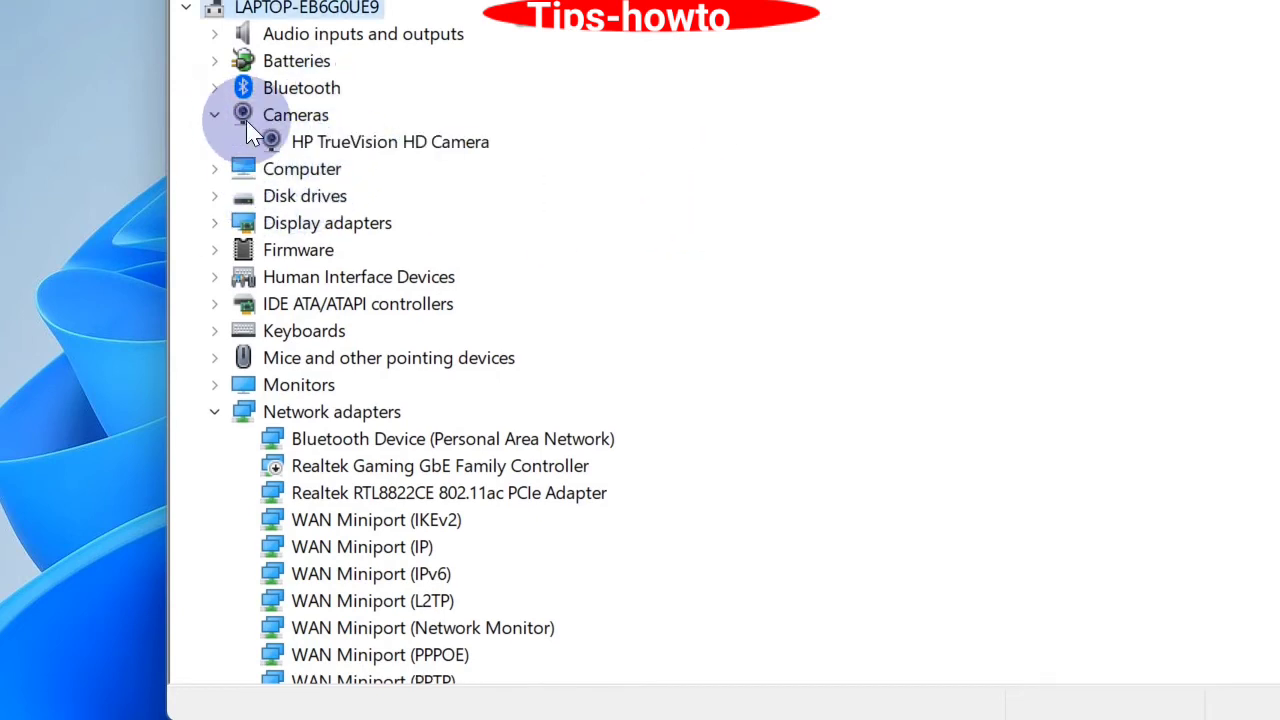
right_click(390, 151)
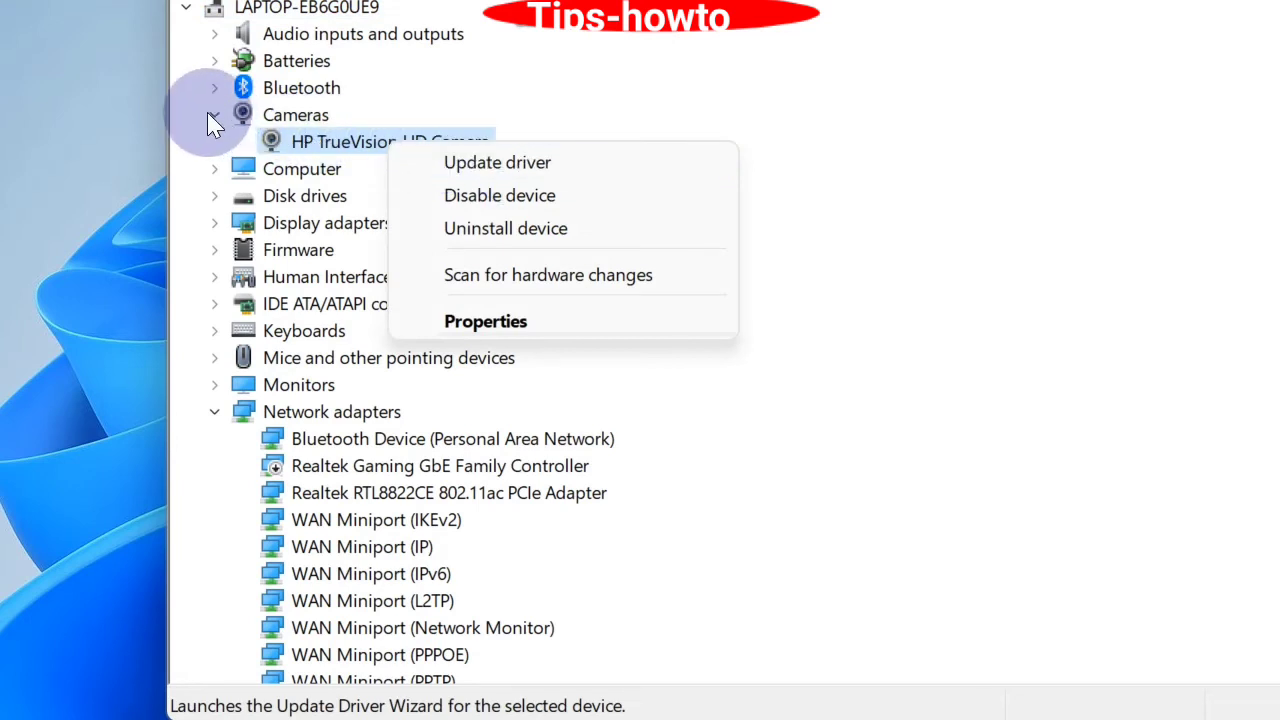
left_click(520, 170)
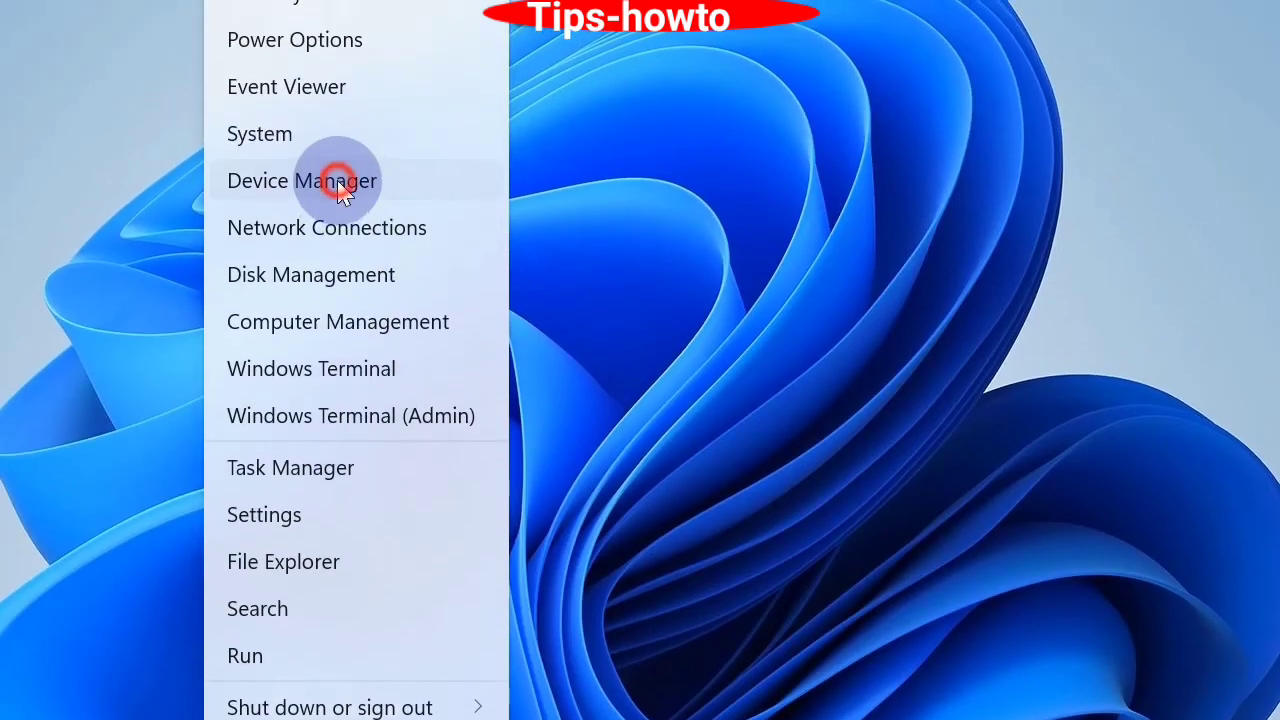
Uninstall the HP TrueVision HD Camera device from the Cameras category in Device Manager.
left_click(337, 180)
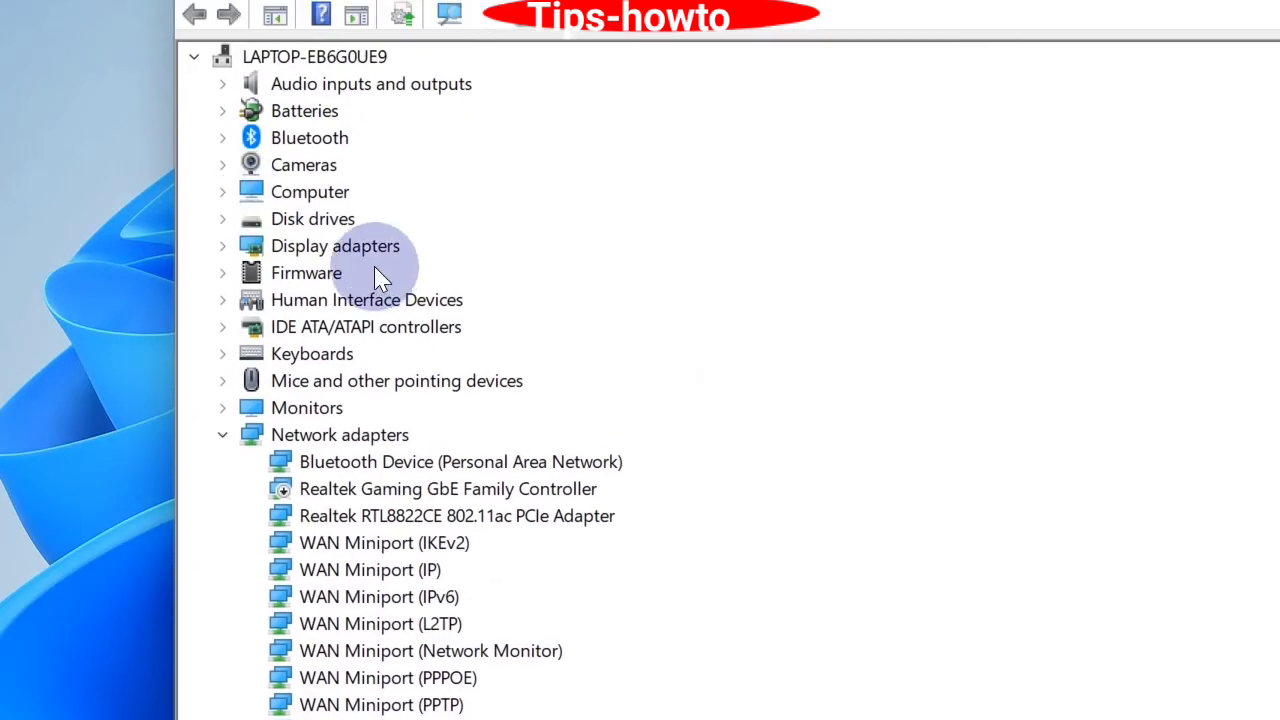
left_click(252, 170)
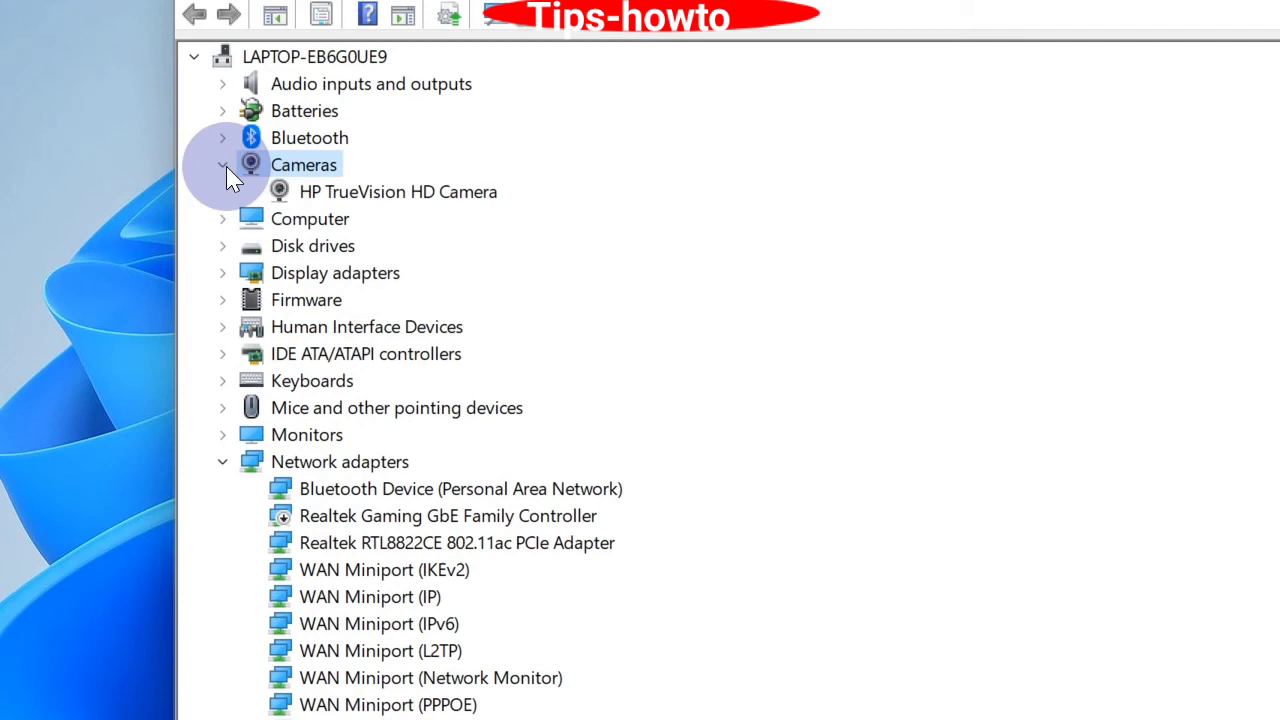
right_click(370, 196)
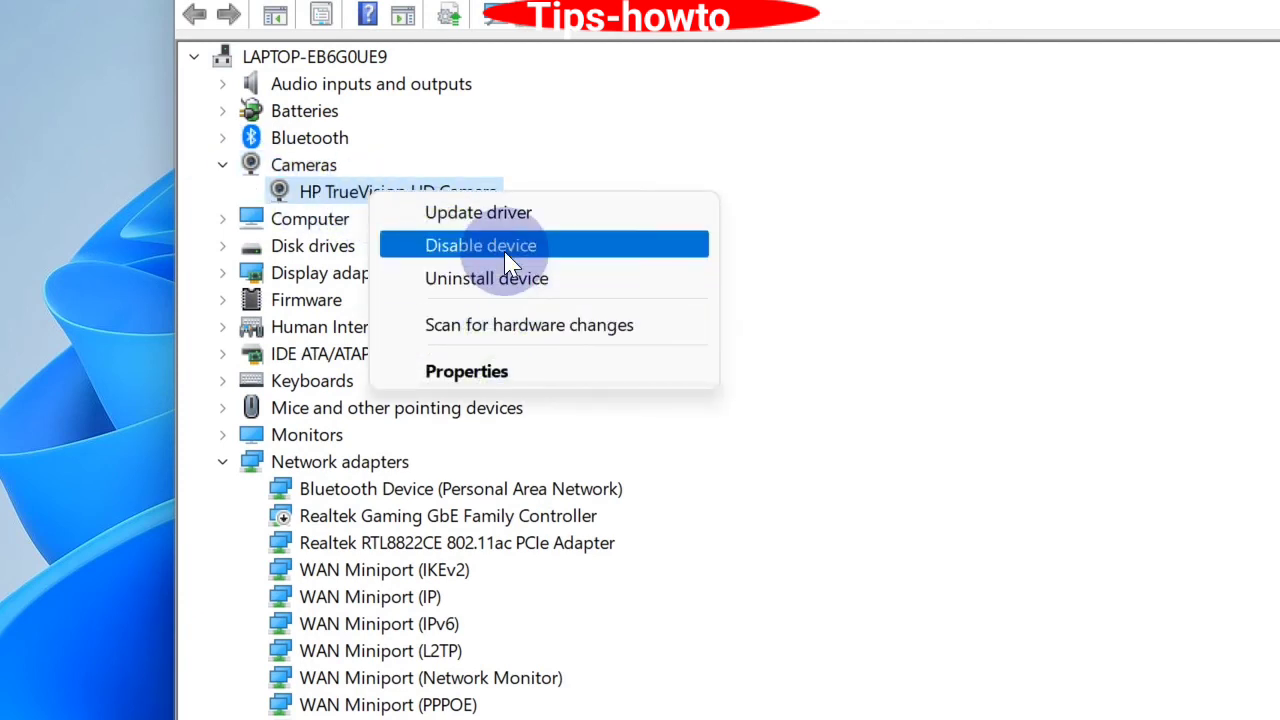
left_click(490, 283)
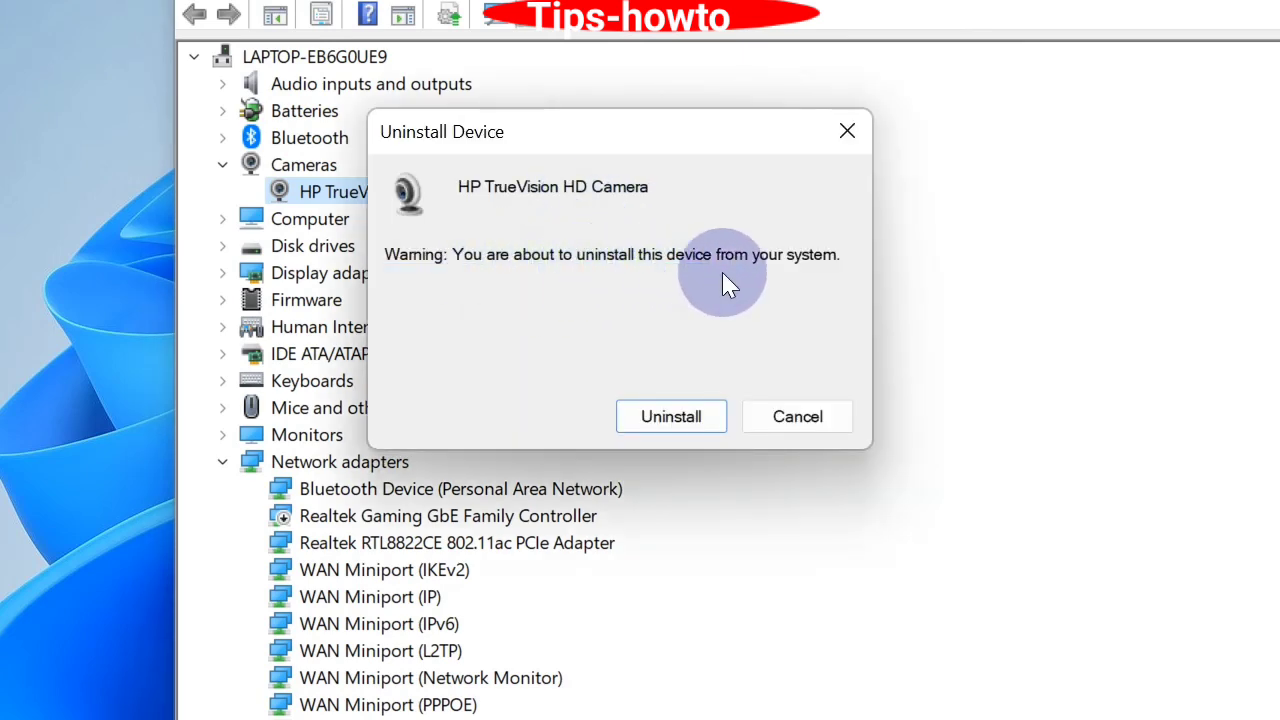
left_click(684, 416)
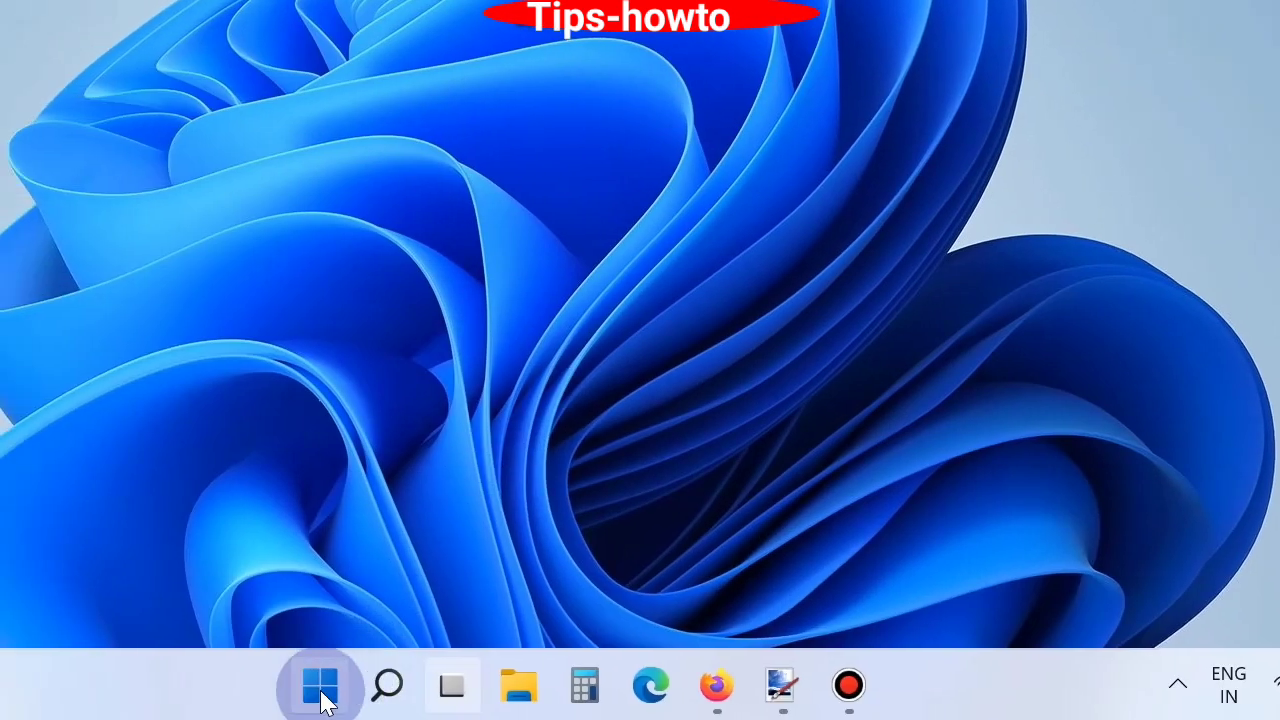
Reopen Device Manager from the Win+X menu and bring up Scan for hardware changes on Cameras.
right_click(322, 684)
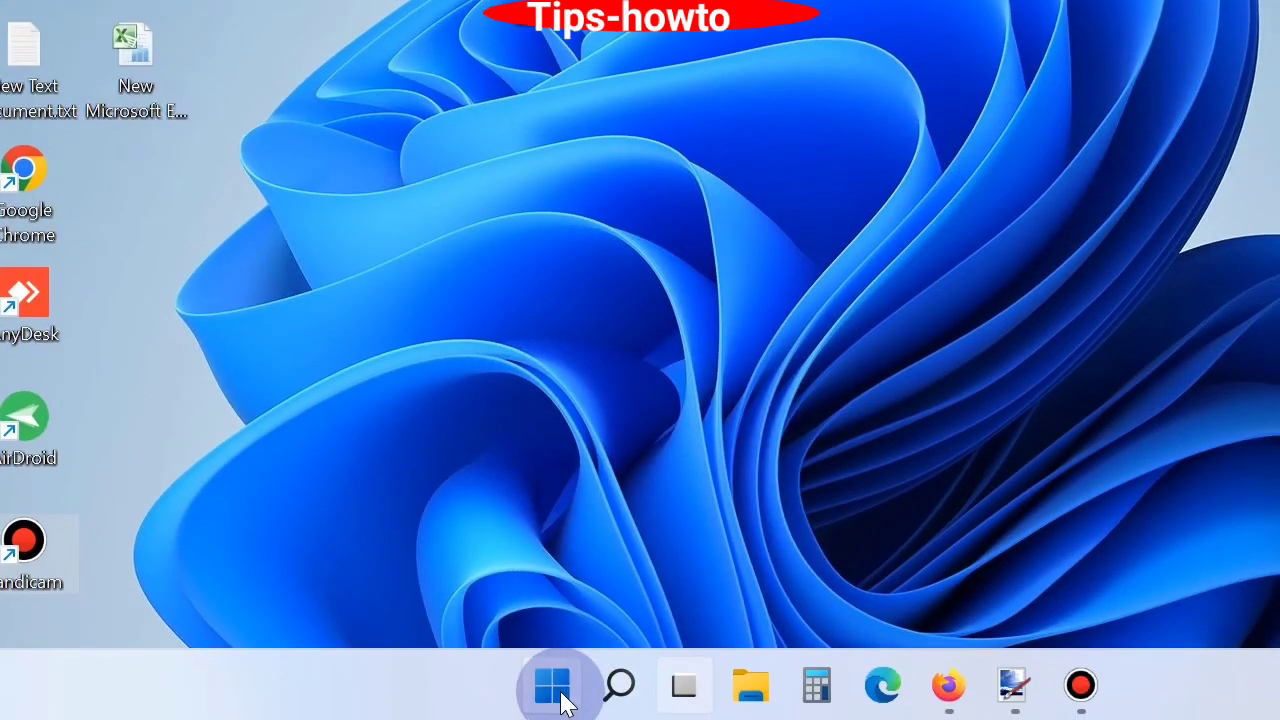
right_click(550, 688)
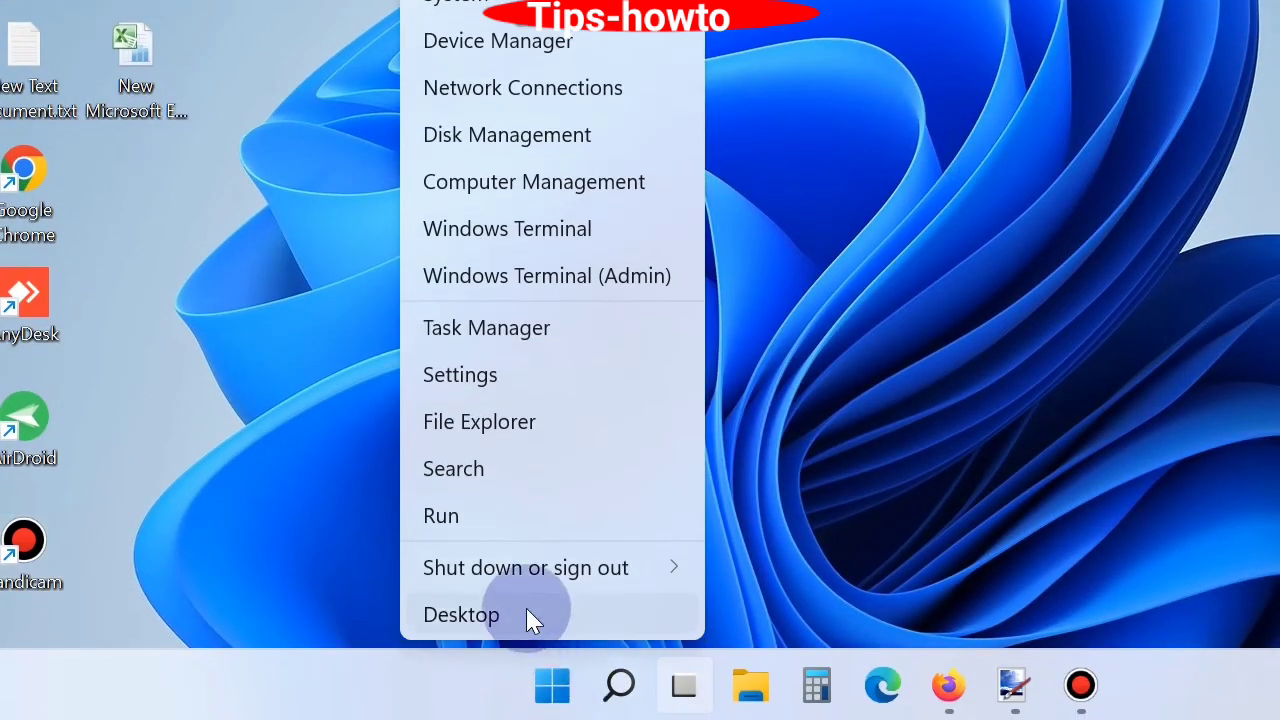
left_click(505, 200)
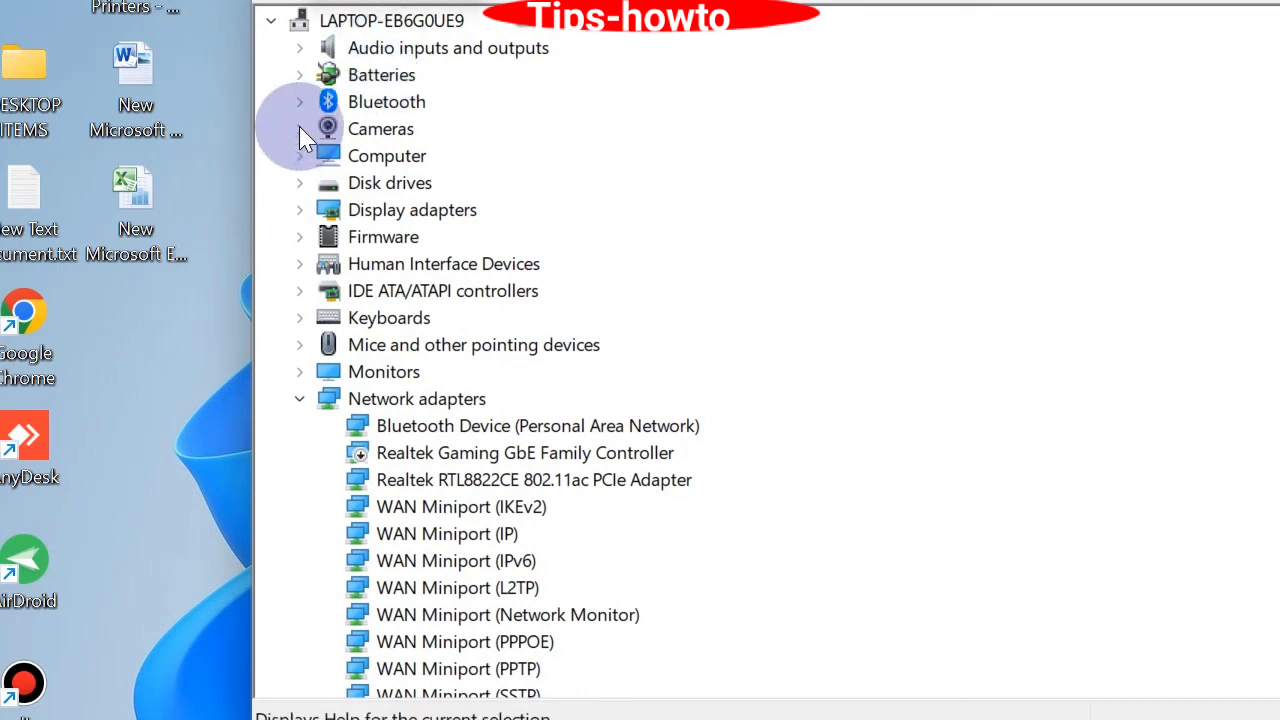
right_click(378, 138)
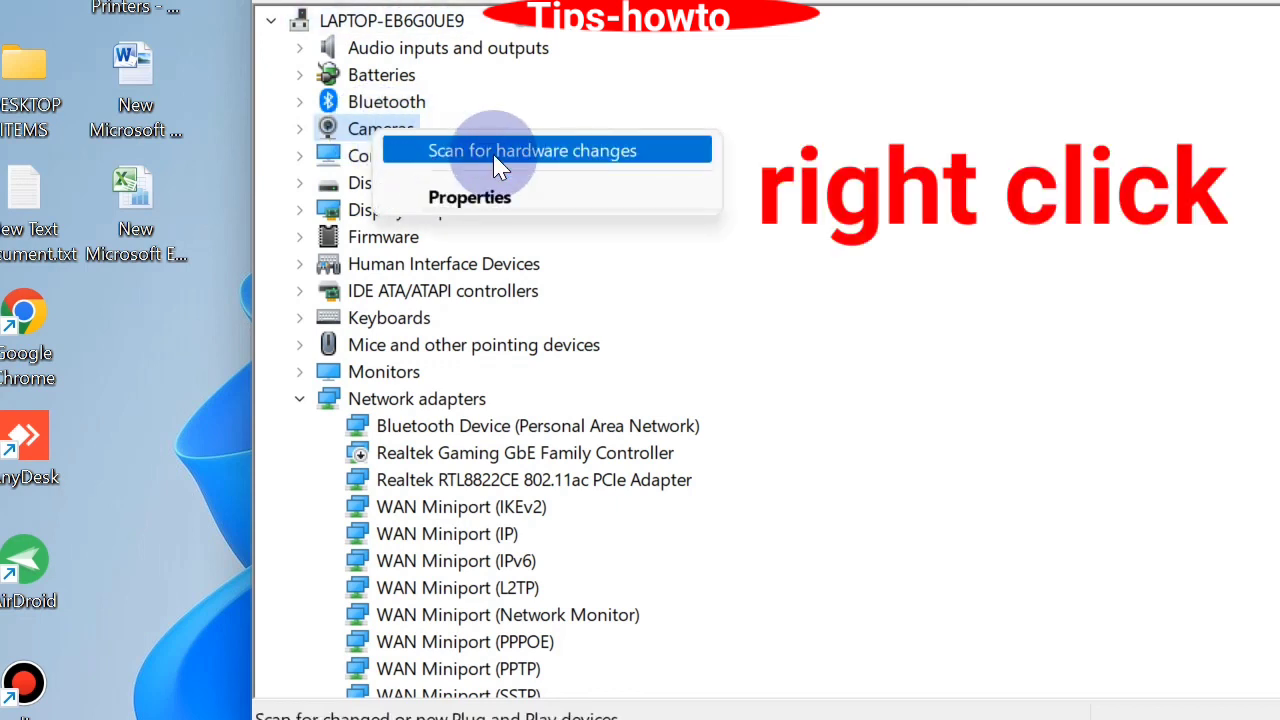